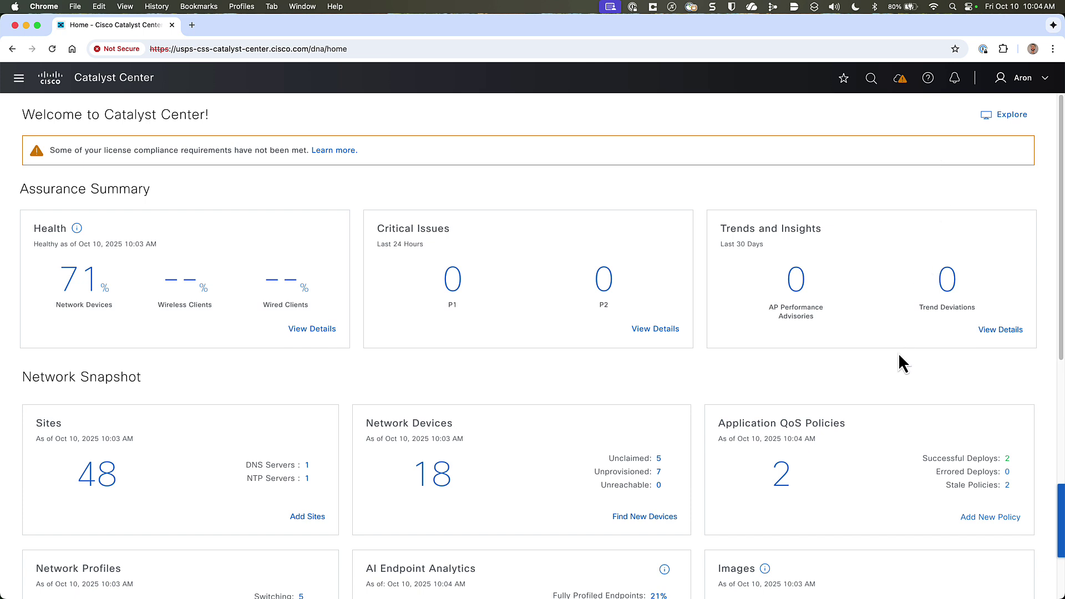
- Go to Design > CLI Templates from the main menu to list all 324 templates
click(18, 81)
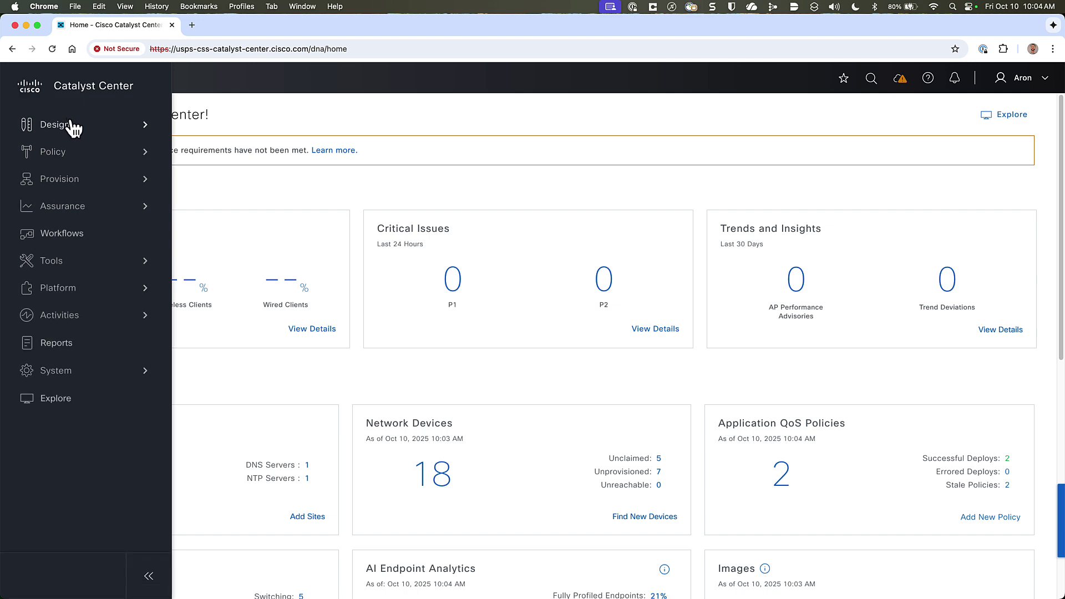
mouse_move(73, 128)
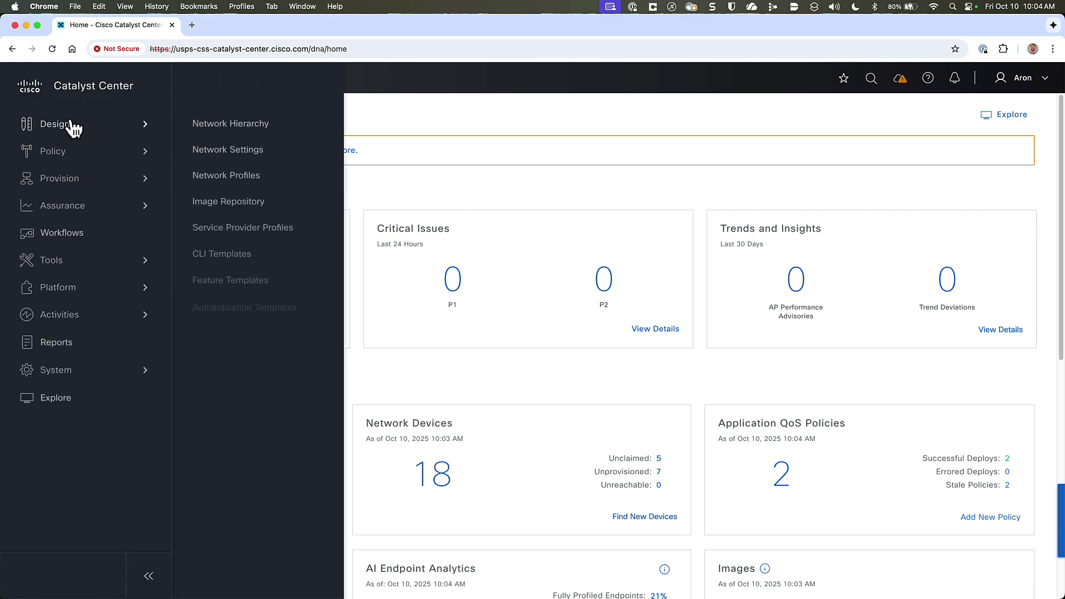
click(232, 255)
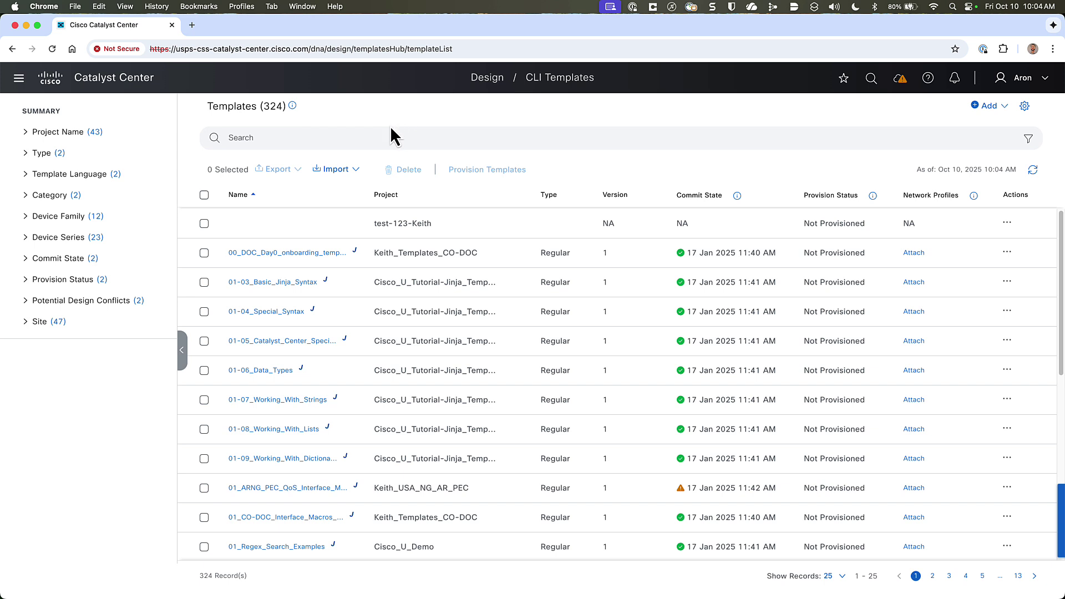
- Filter the template list by project name to Onboarding Configuration, showing 23 templates
click(26, 133)
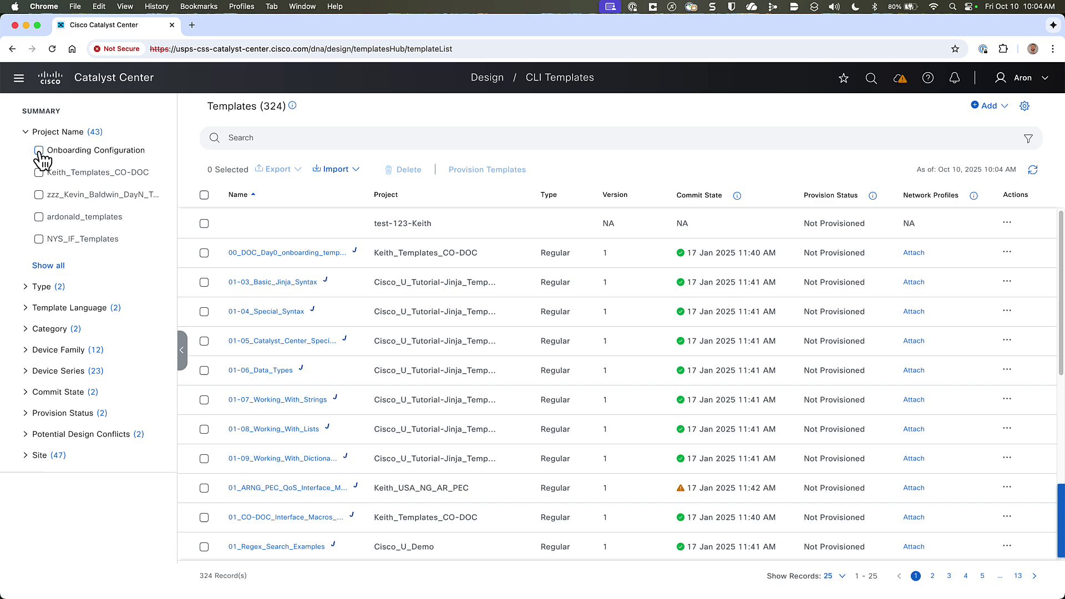
click(39, 152)
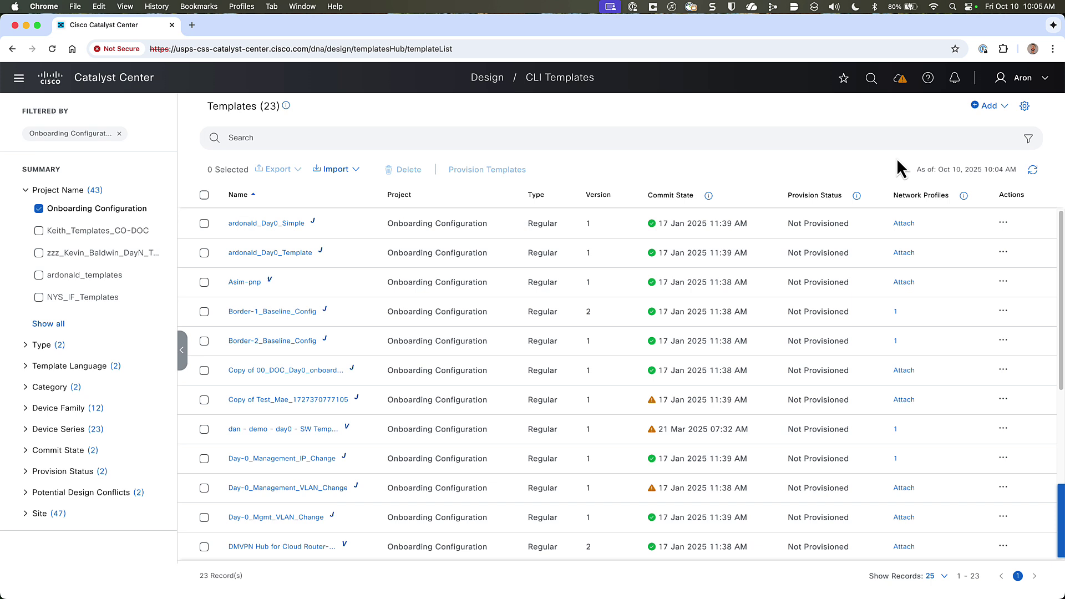
click(990, 107)
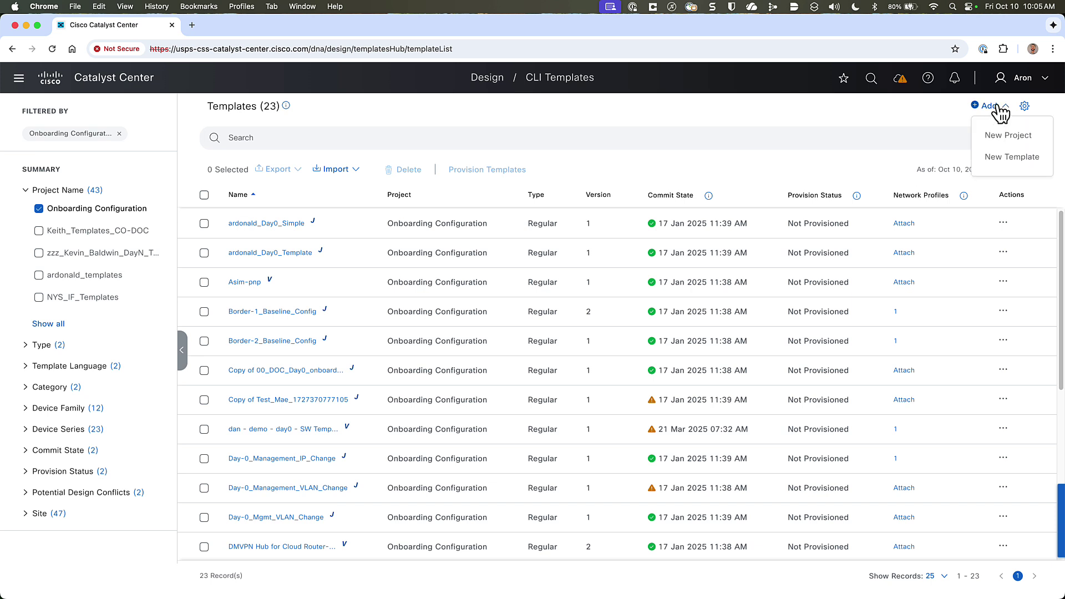
- Start a new JINJA template named DemoDay0 in Onboarding Configuration with IOS-XE software type
click(1002, 158)
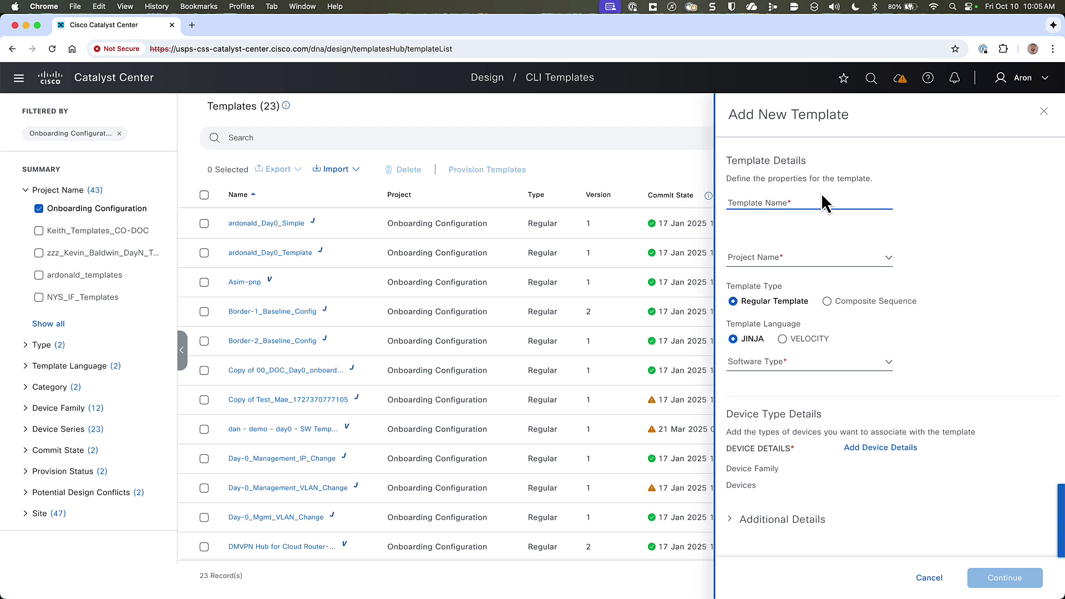
click(770, 202)
text(DemoDay0)
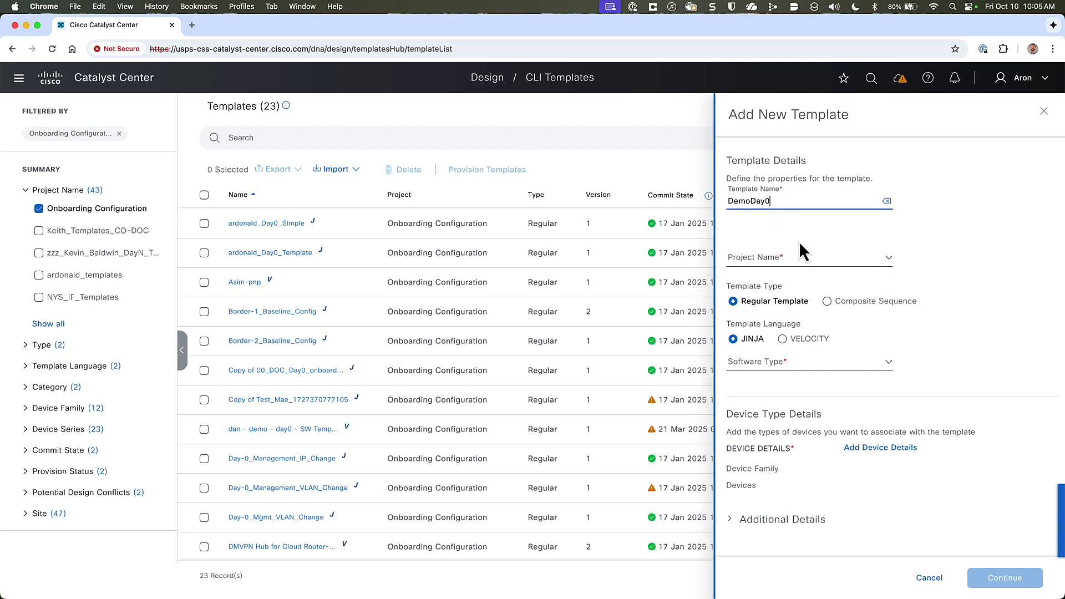
click(852, 264)
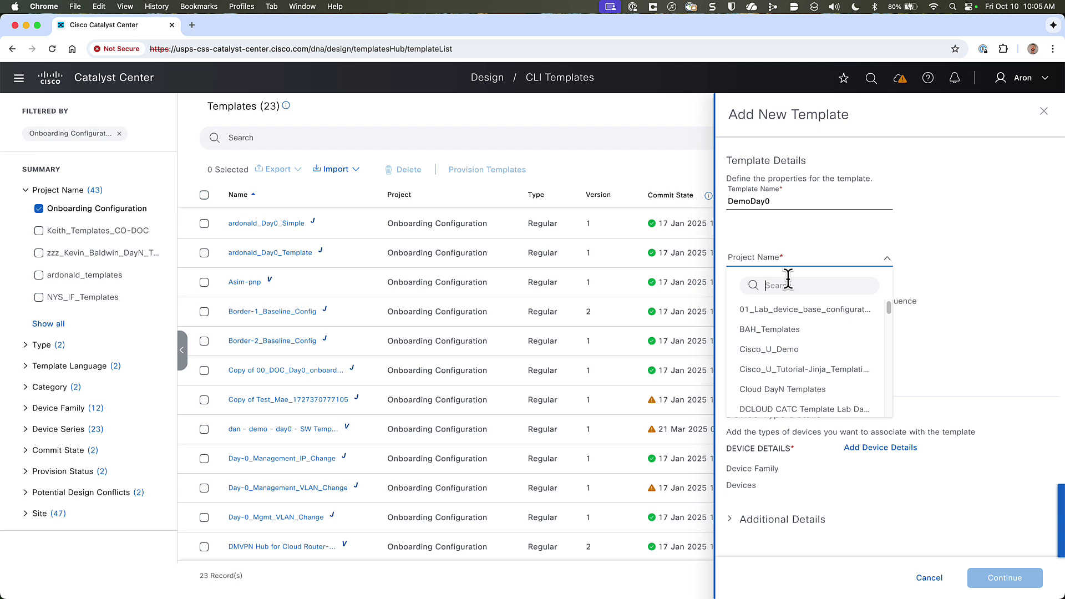
text(Onboard)
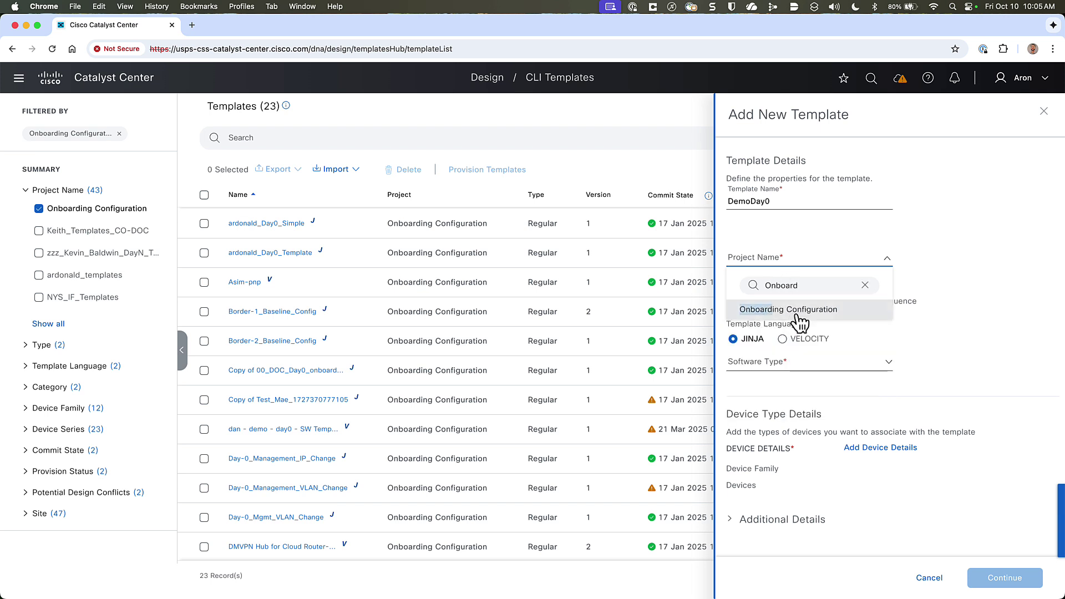
click(799, 319)
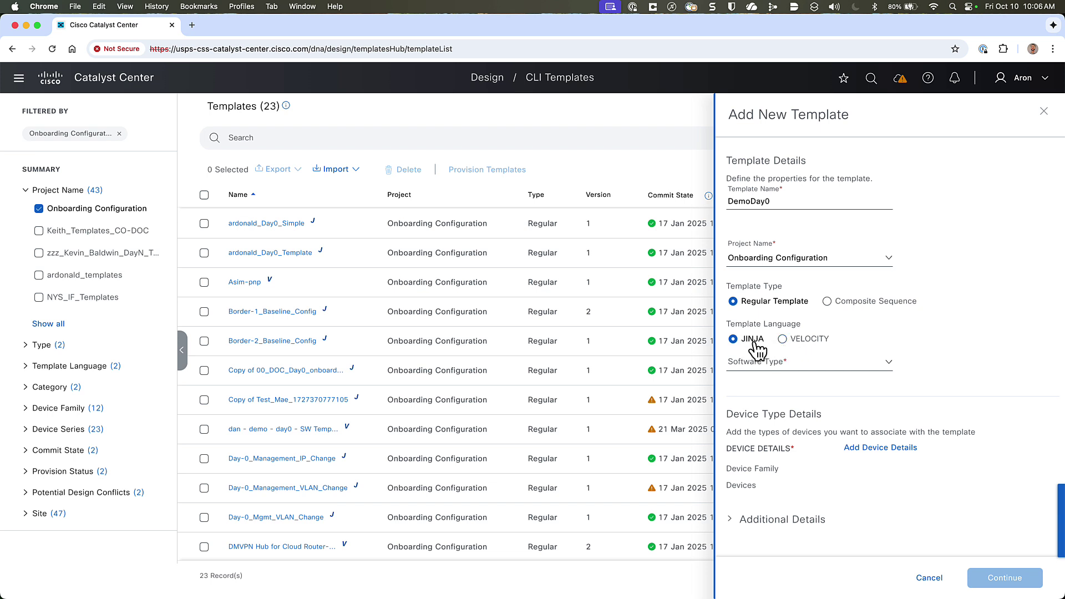
click(851, 364)
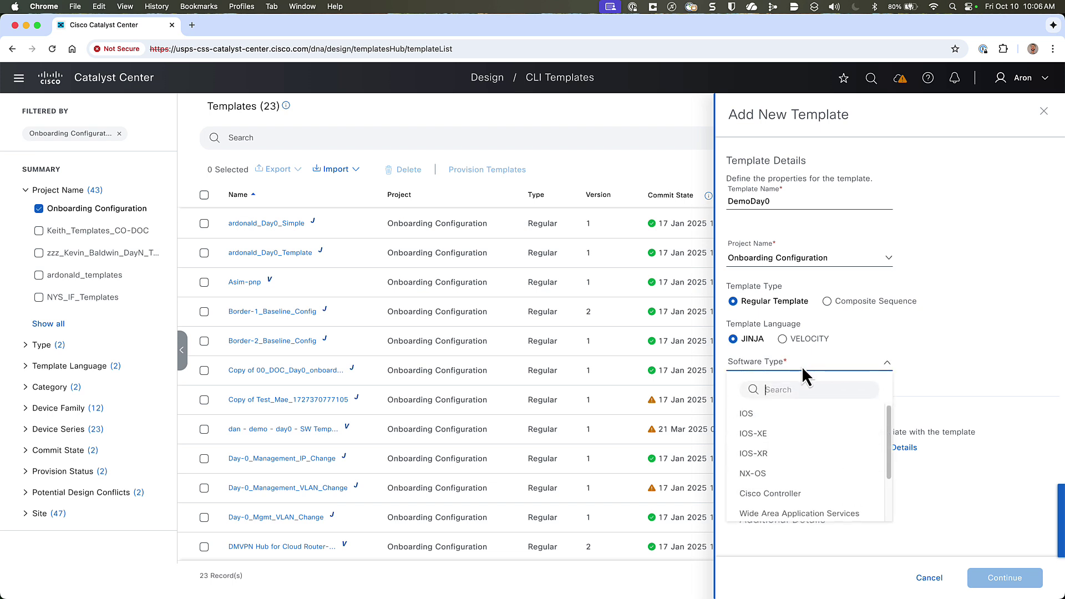
click(776, 434)
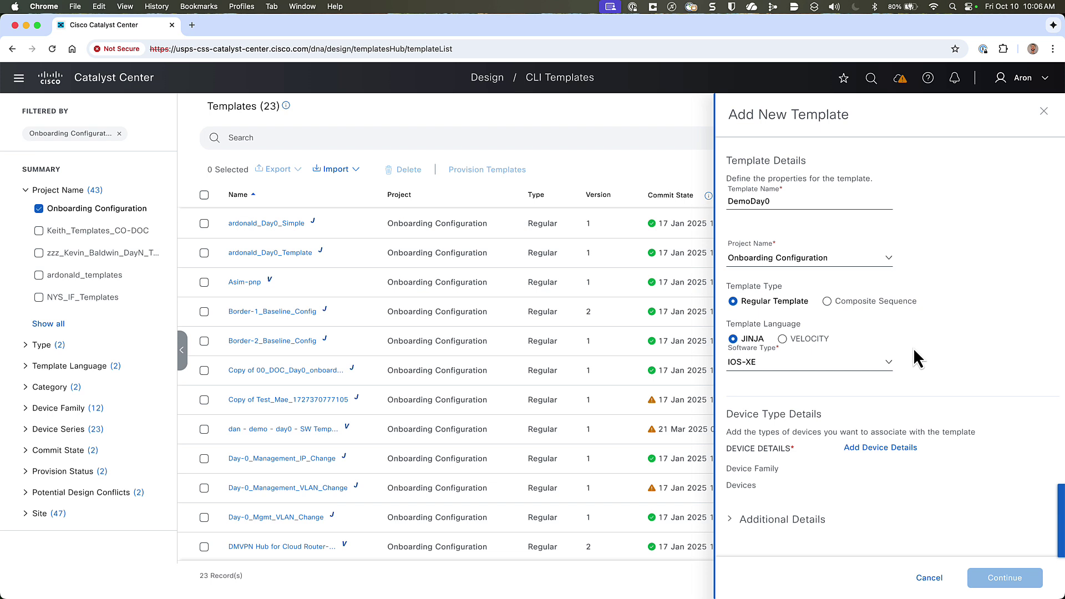
- Set DemoDay0's device family to Switches and Hubs, reviewing the Series and Models views
click(870, 452)
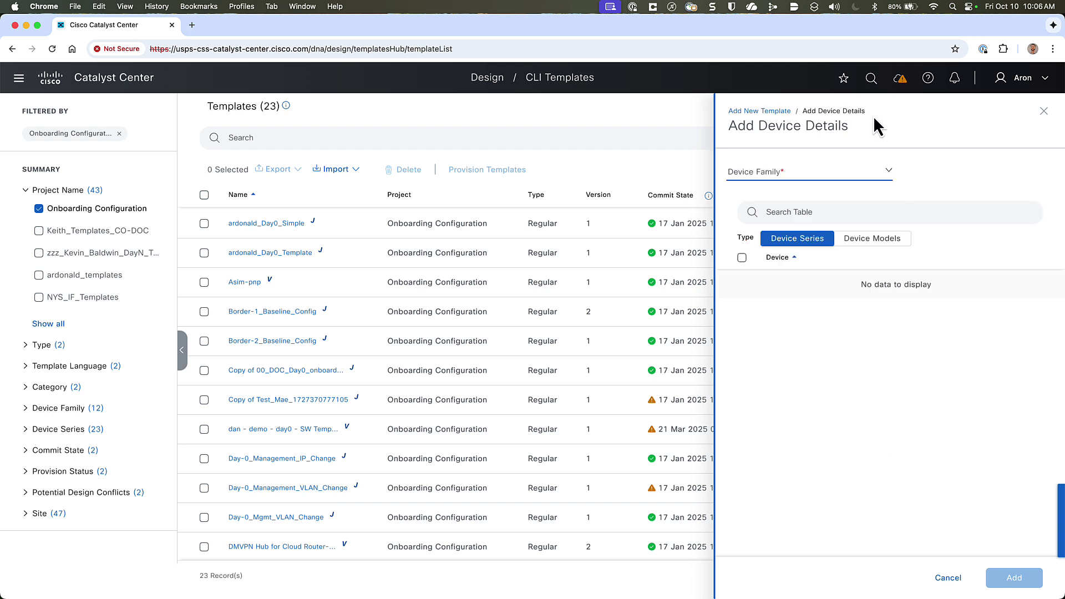
click(881, 176)
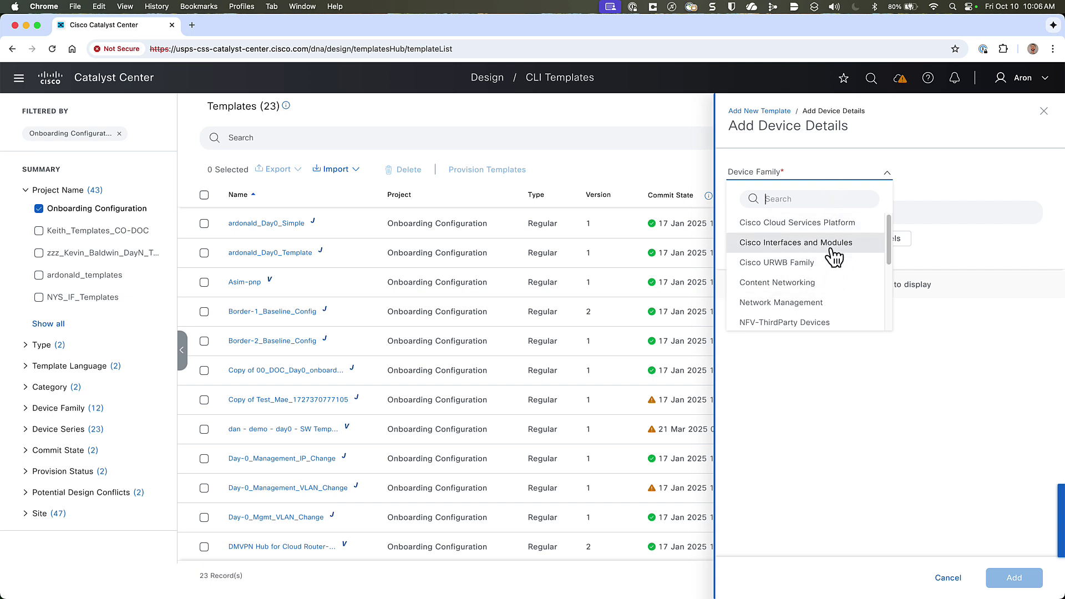
scroll(833, 257, down, 1)
scroll(834, 256, down, 5)
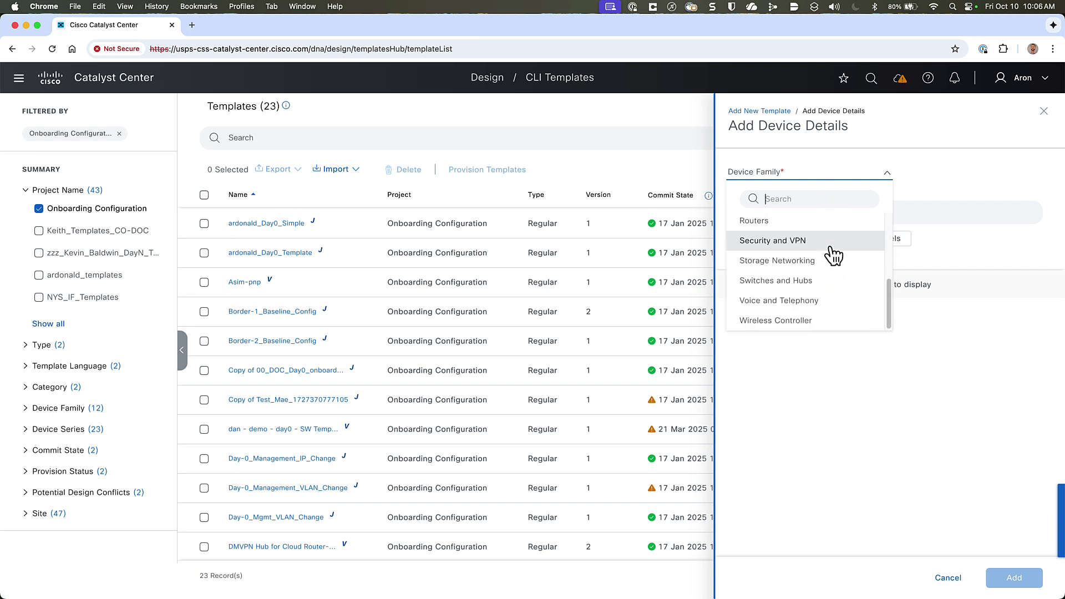
click(796, 283)
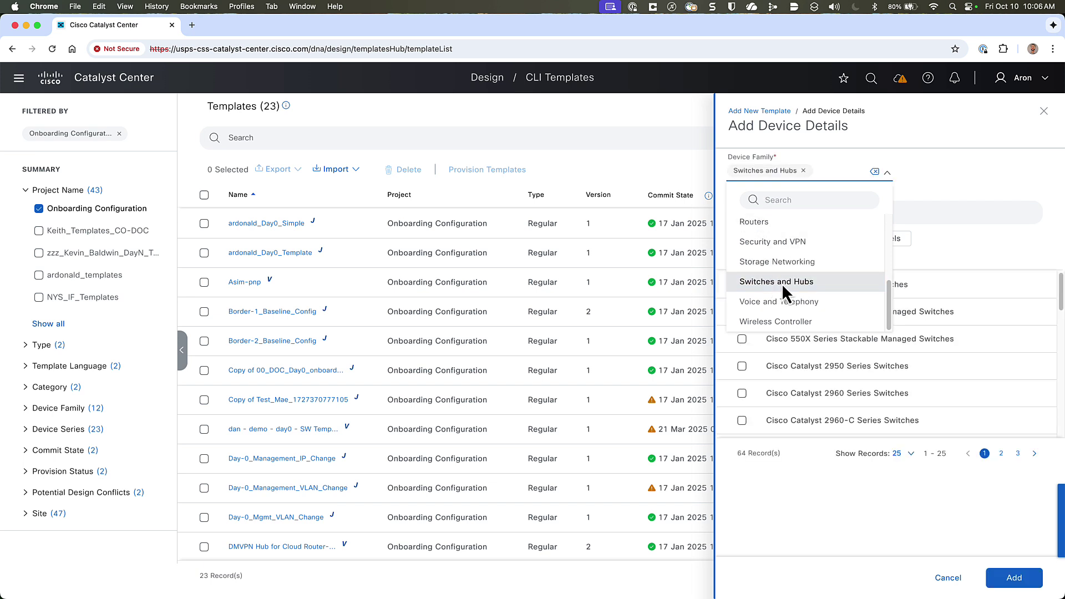
click(921, 182)
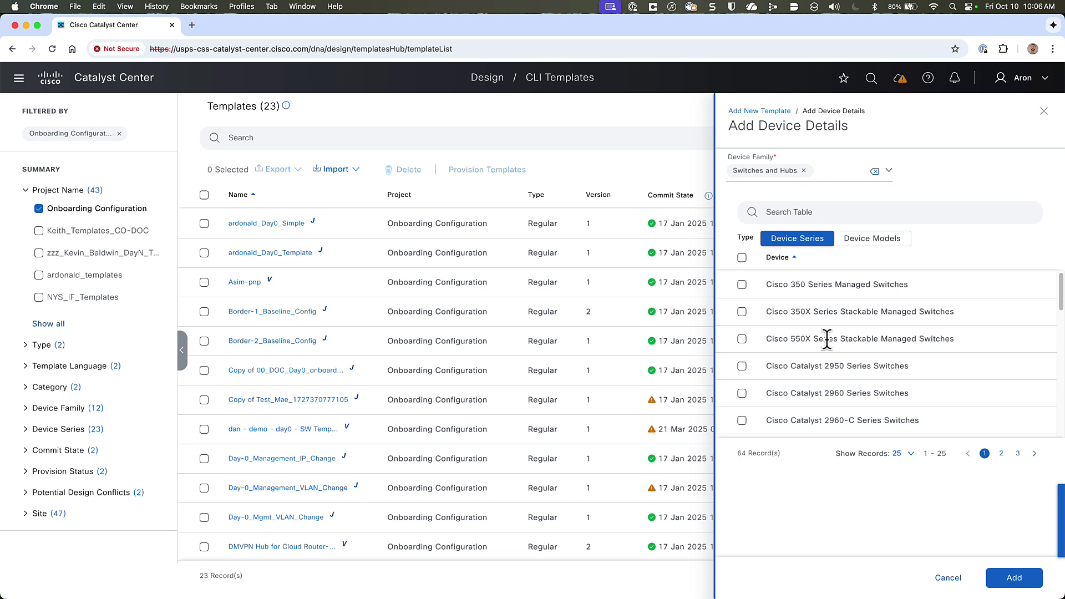
click(857, 240)
scroll(751, 391, down, 1)
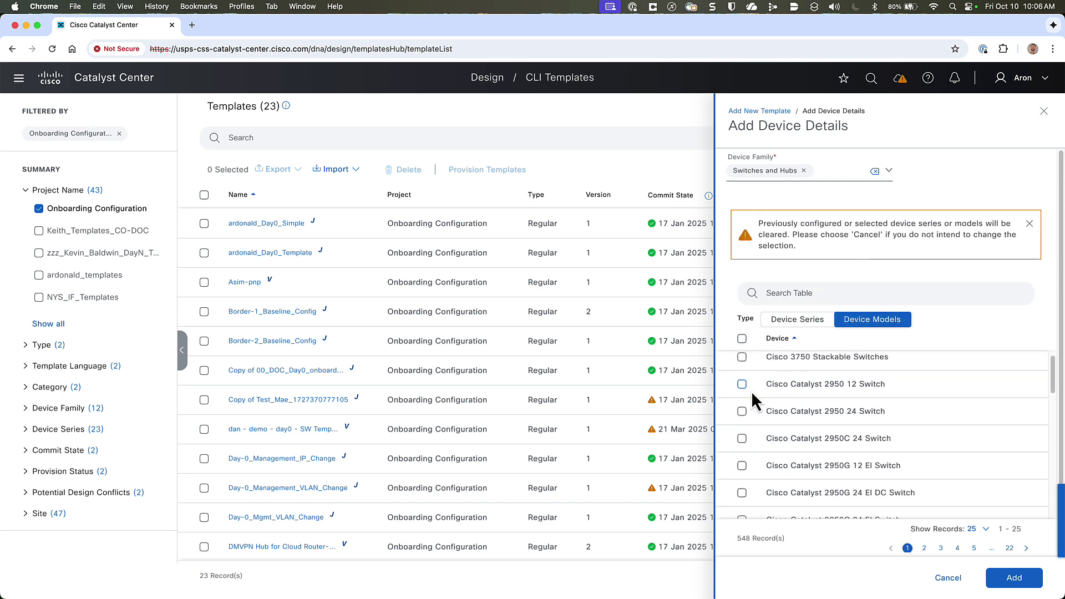
click(807, 319)
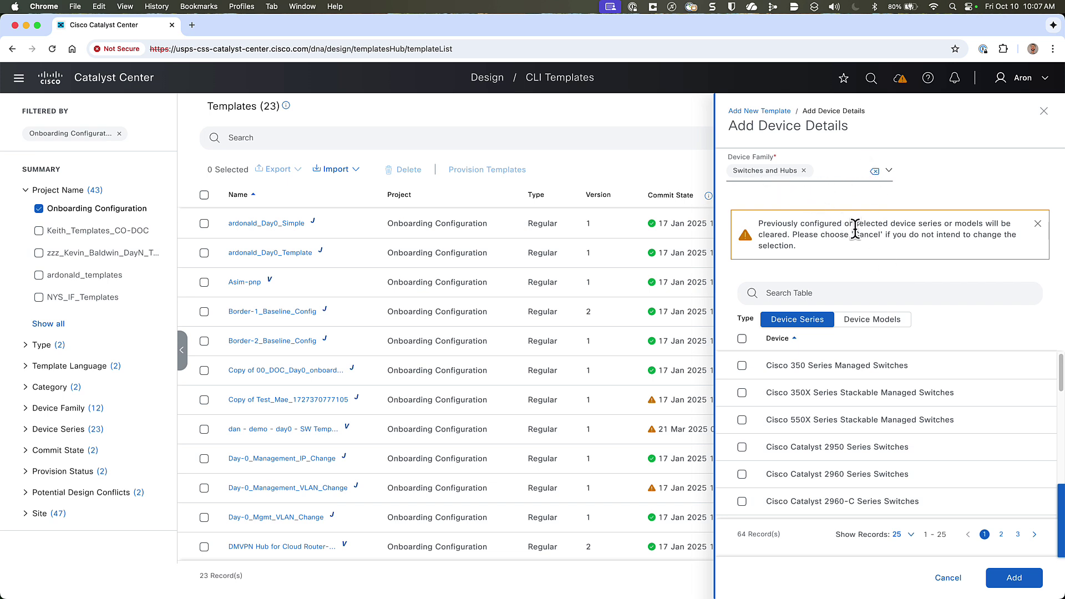
click(1010, 577)
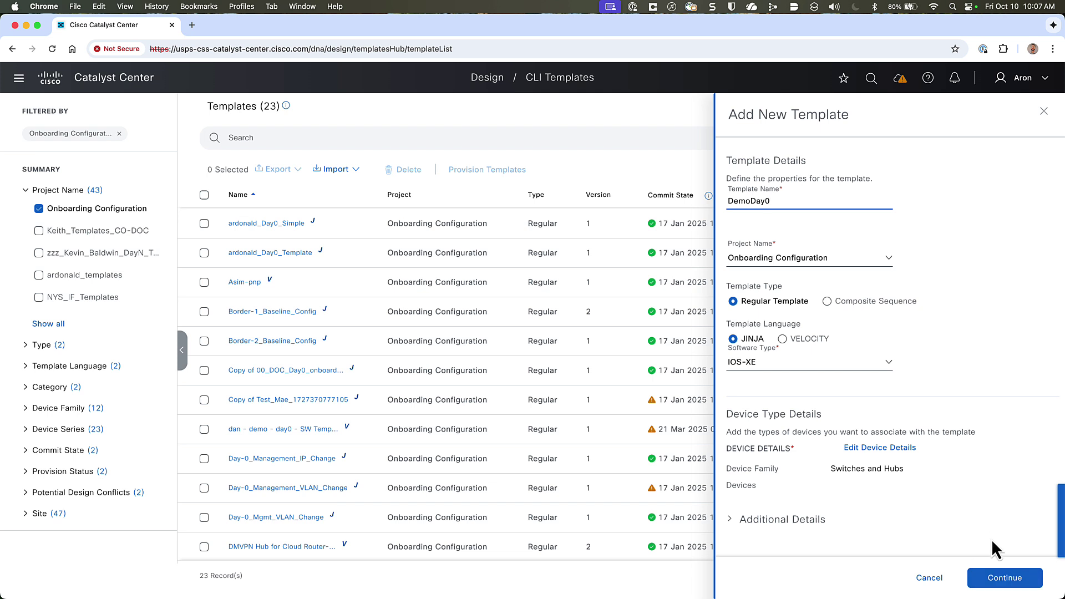
- Create the template and enter 'hostname DemoSwitch' as its first line
click(1005, 581)
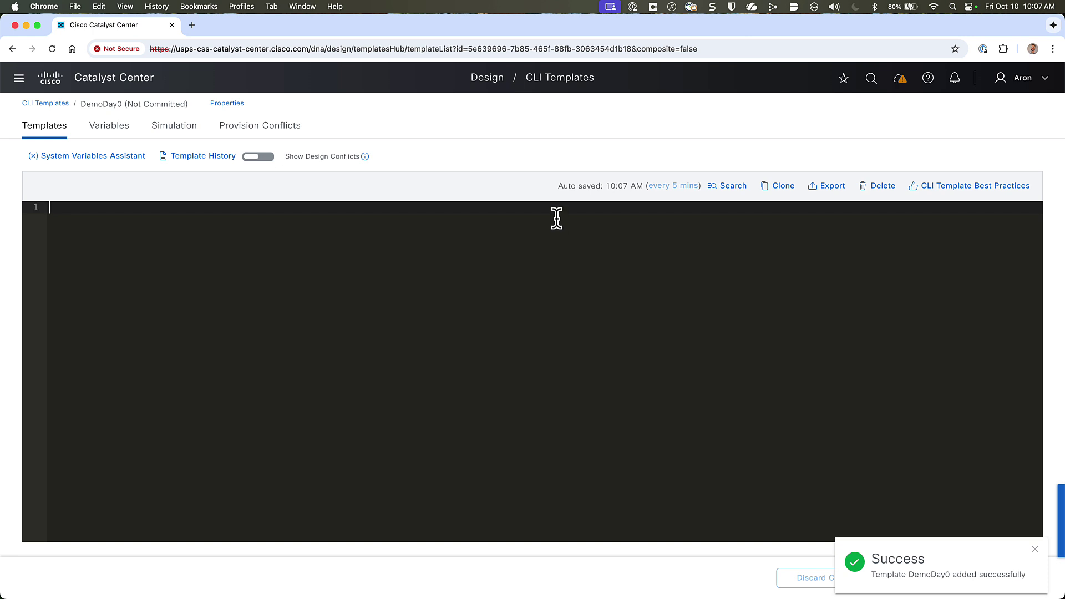
click(568, 210)
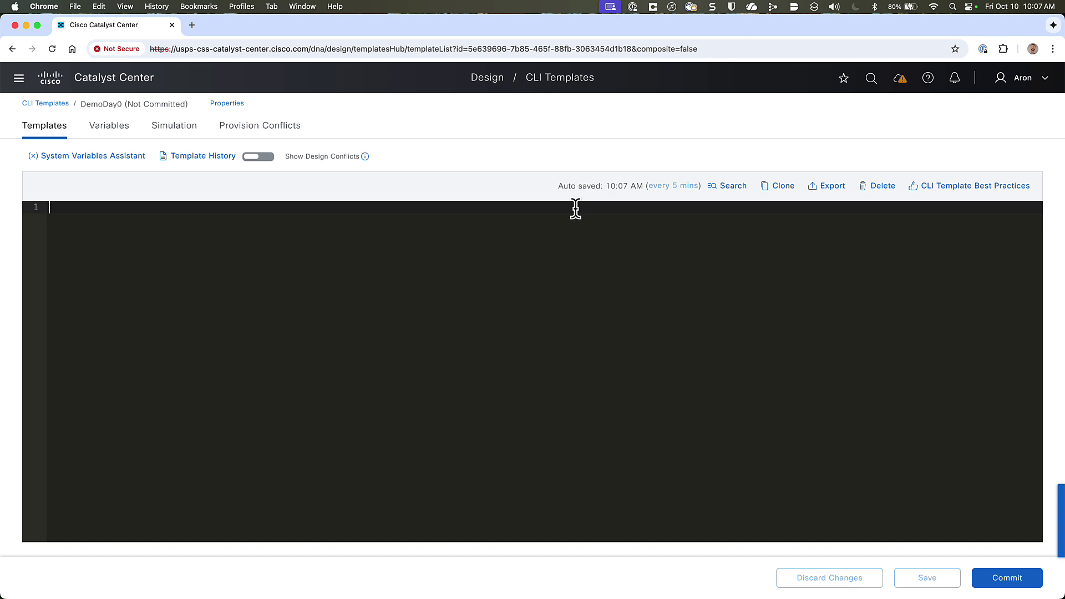
text(hostname )
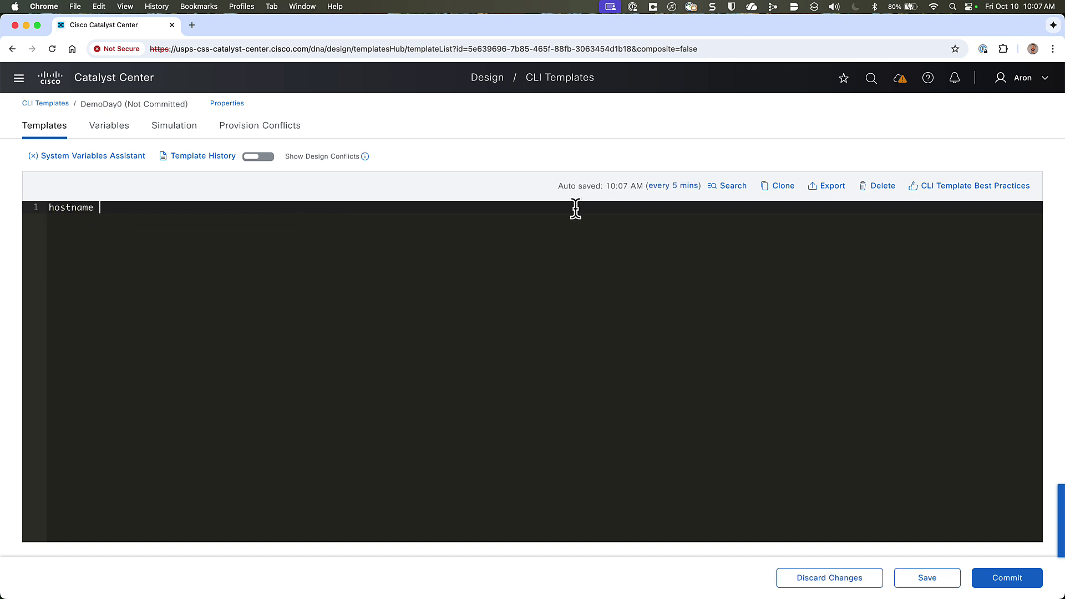
text(DemoSwitch)
key(Return)
key(Return)
- Add the line 'vlan {{ vlanNumber }}' and delete the Velocity example vlan line
text(vlan)
text({{)
text(vlanN)
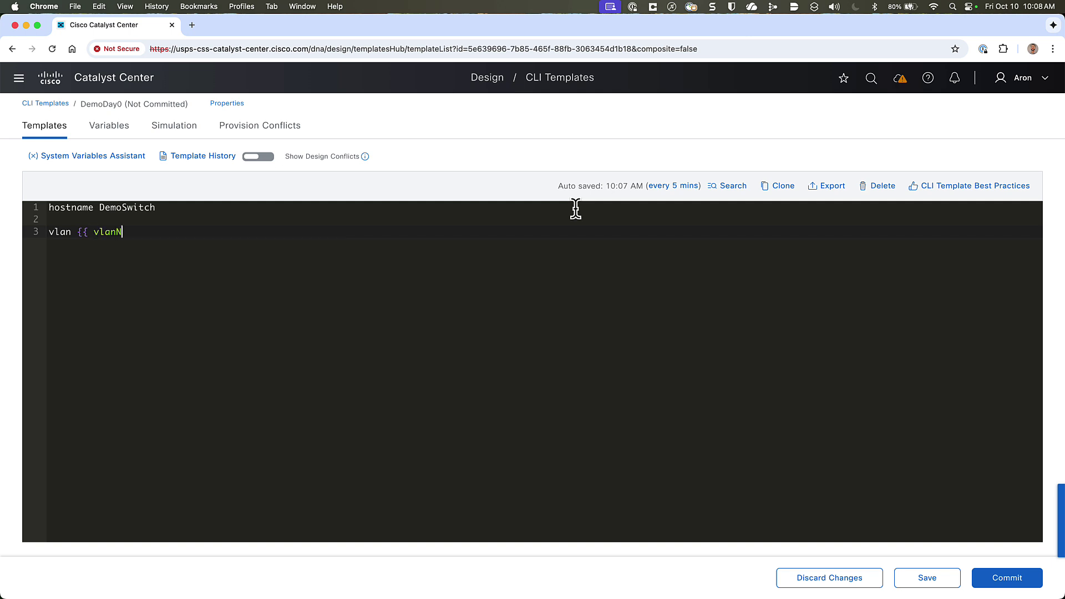
text(umber }})
text(vlan $vlanNaumber)
key(BackSpace)
key(BackSpace)
key(BackSpace)
key(BackSpace)
key(BackSpace)
key(BackSpace)
text(umbe)
key(BackSpace)
text(er)
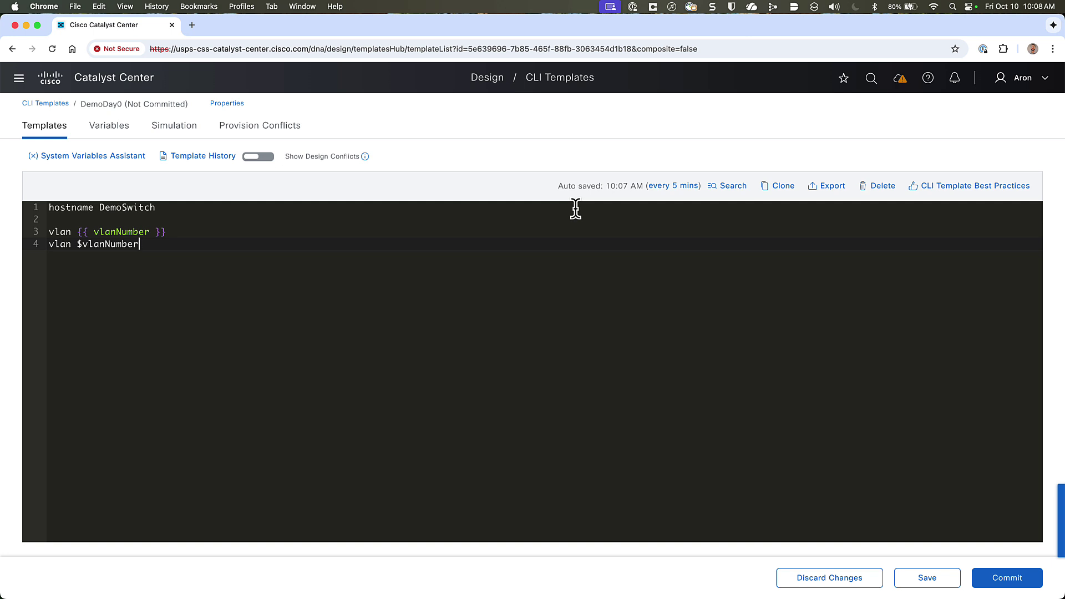
key(BackSpace)
key(BackSpace)
key(BackSpace)
key(BackSpace)
key(BackSpace)
key(BackSpace)
key(BackSpace)
key(BackSpace)
key(BackSpace)
key(BackSpace)
key(BackSpace)
key(BackSpace)
key(BackSpace)
key(BackSpace)
key(BackSpace)
key(BackSpace)
key(BackSpace)
- Save the template and review vlanNumber's field name and required setting in Variables
click(927, 583)
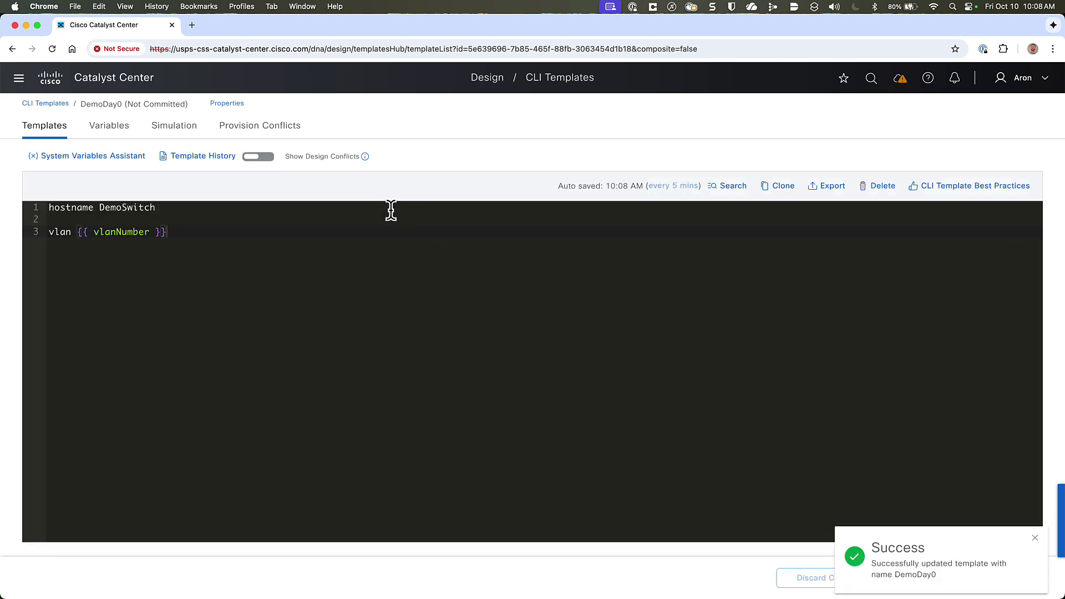
click(114, 129)
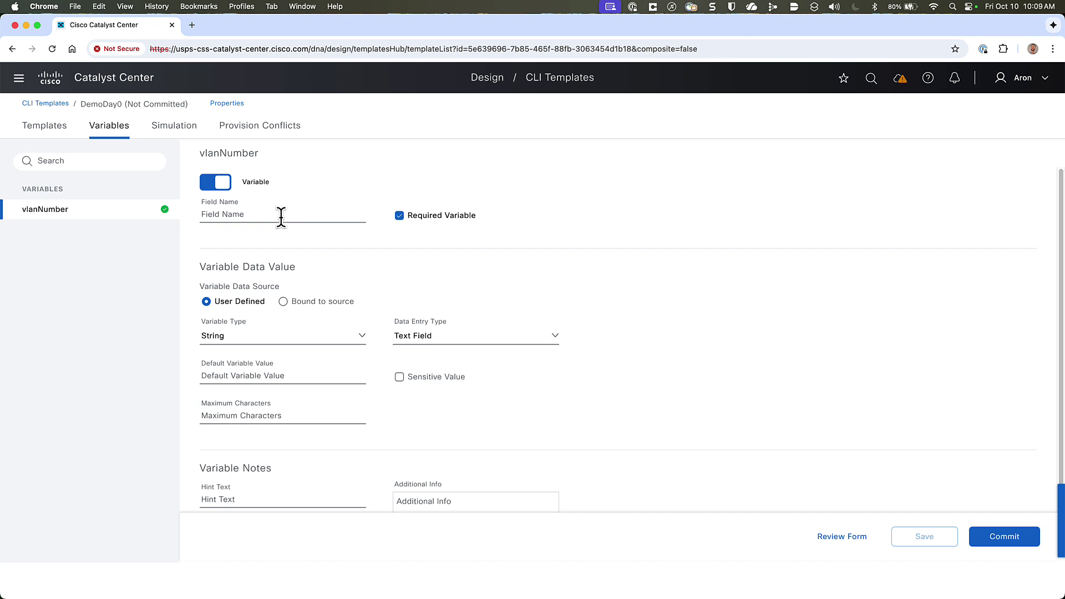
click(260, 215)
click(400, 221)
click(399, 220)
- Keep vlanNumber's variable type as String and data entry type as Text Field
scroll(429, 258, down, 1)
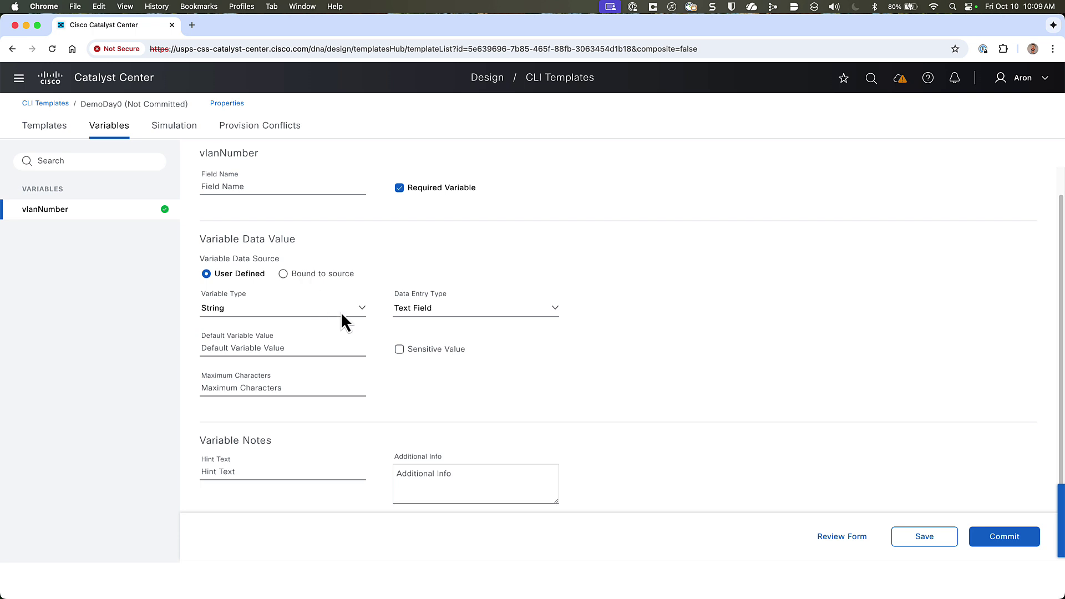
click(362, 309)
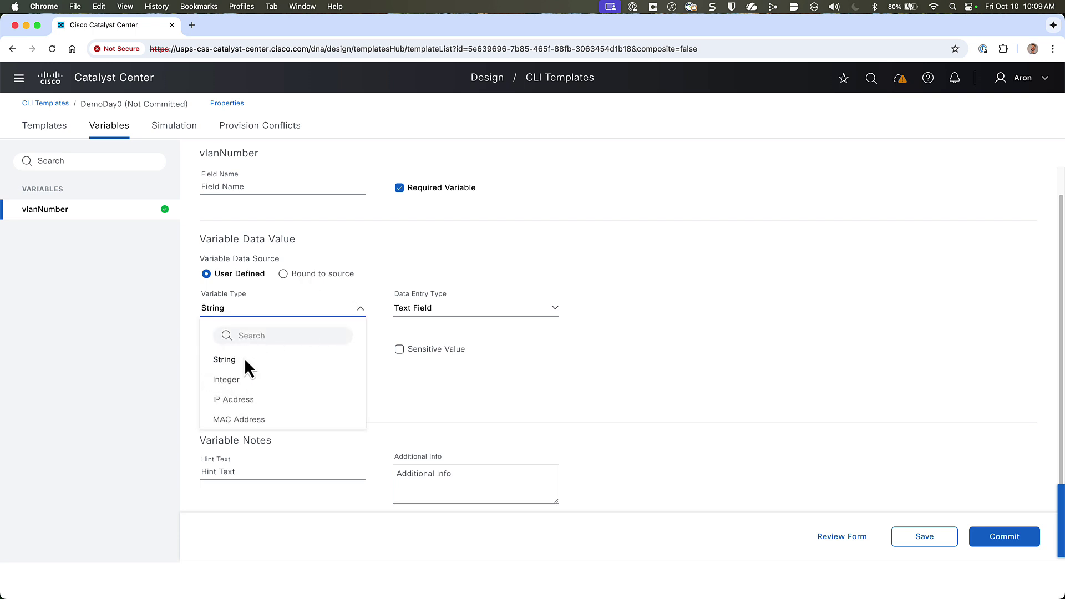
click(473, 308)
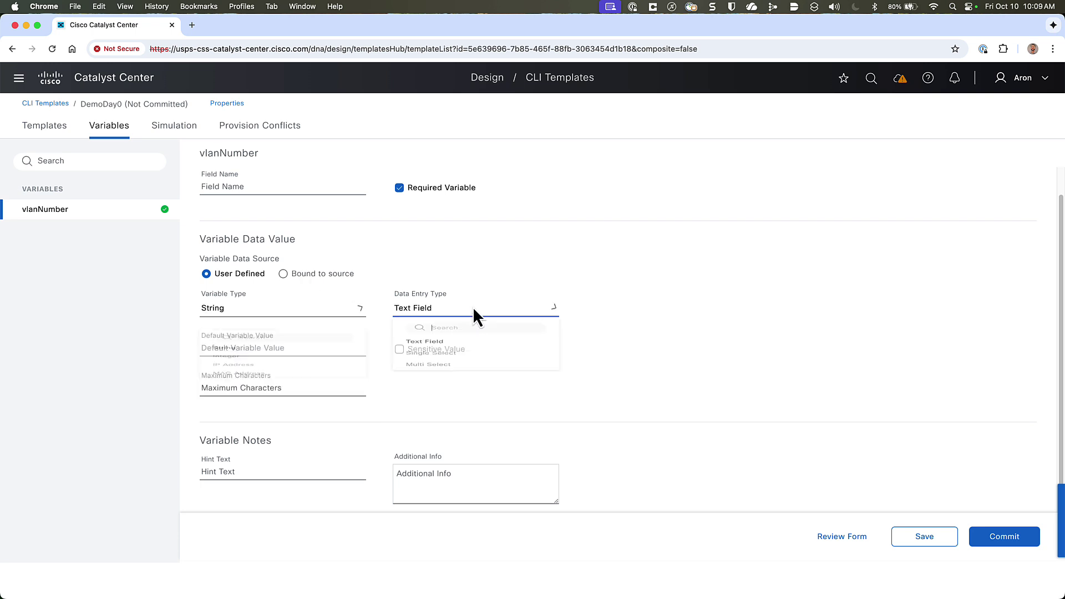
click(630, 315)
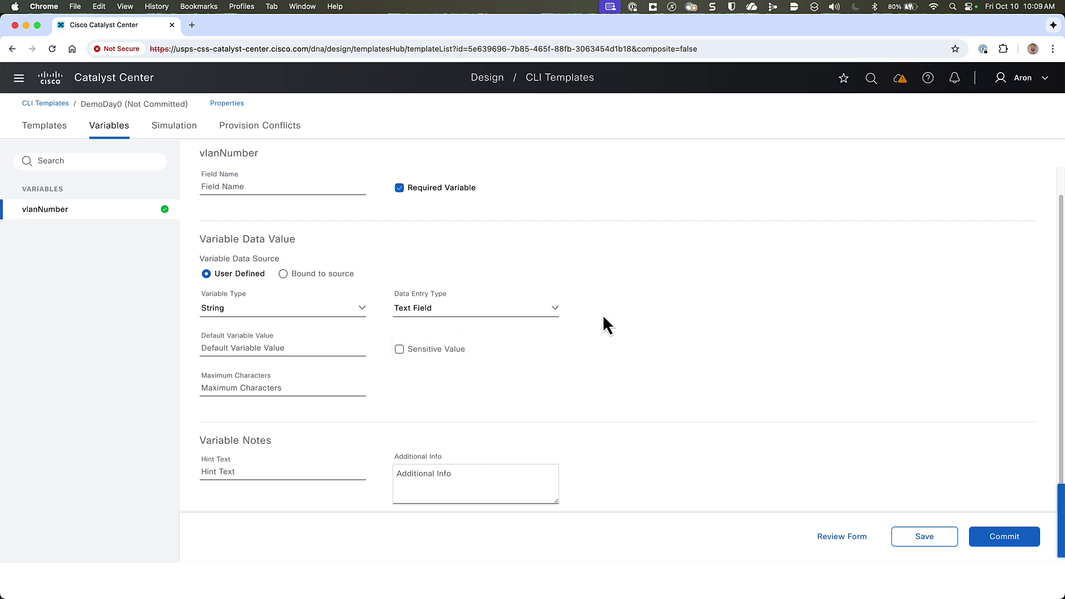
click(362, 311)
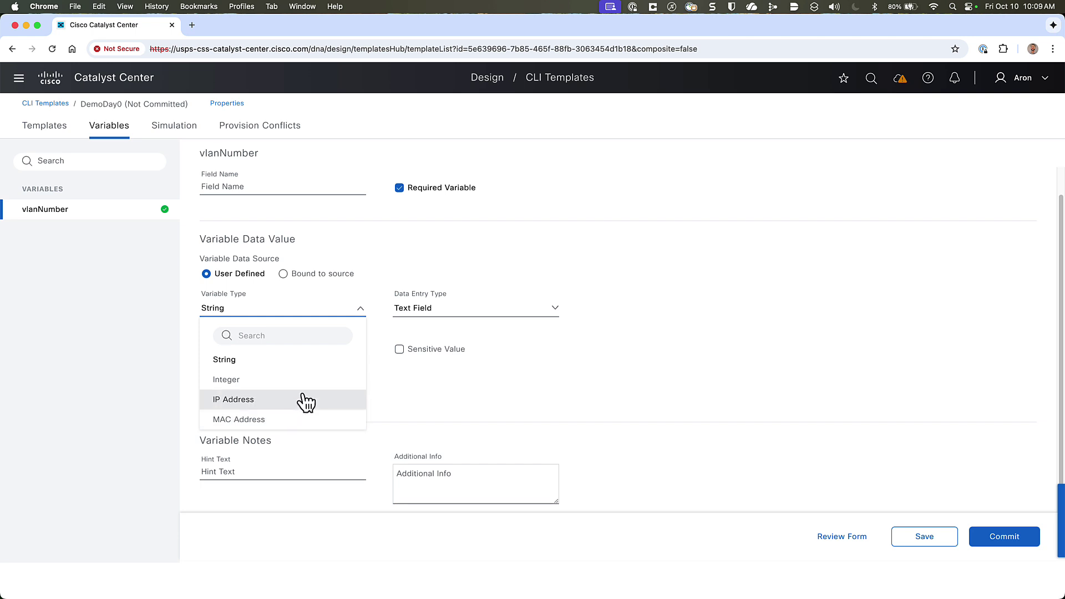
click(572, 303)
click(548, 310)
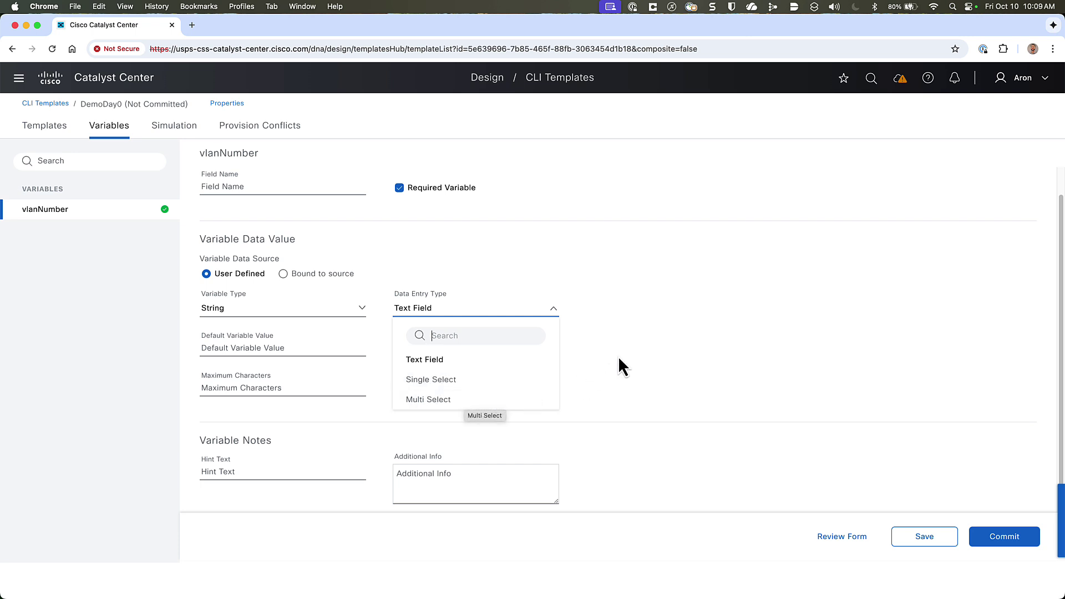
click(624, 338)
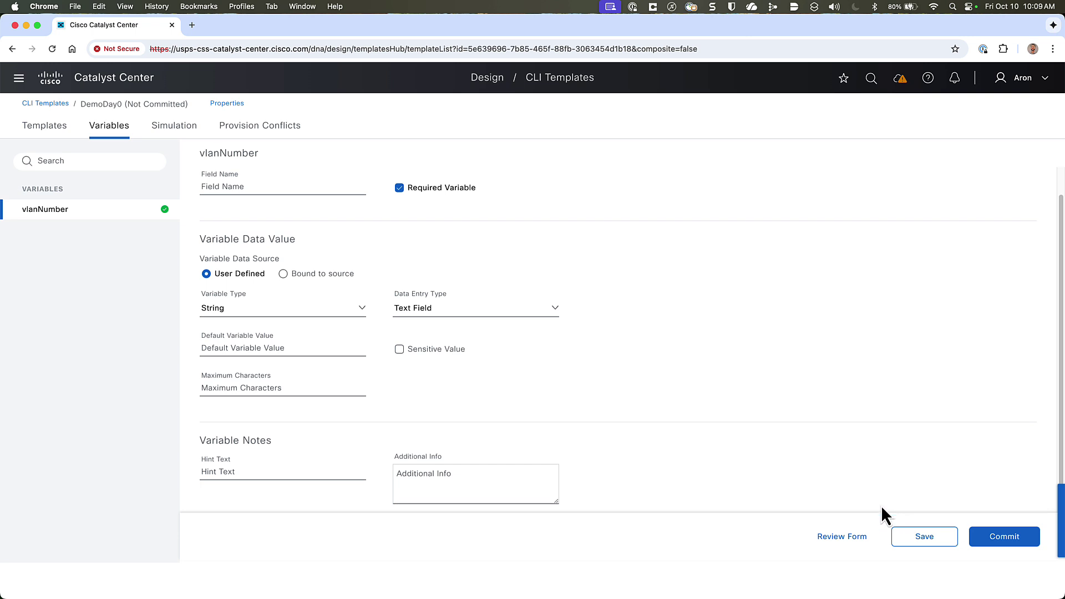
- Start a new simulation for DemoDay0, continuing without saving variable changes
click(178, 125)
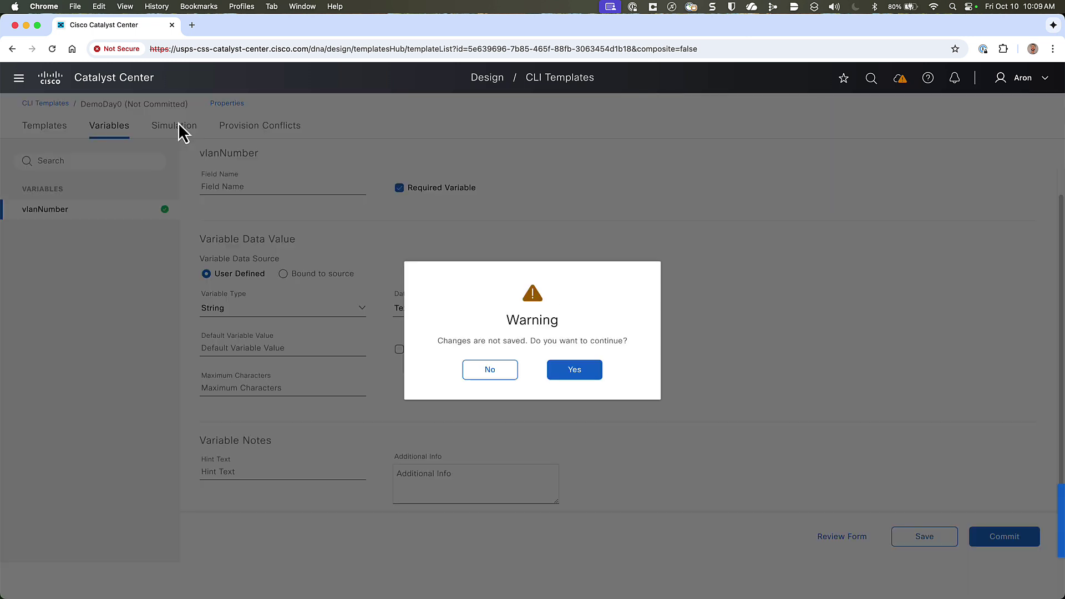
click(577, 370)
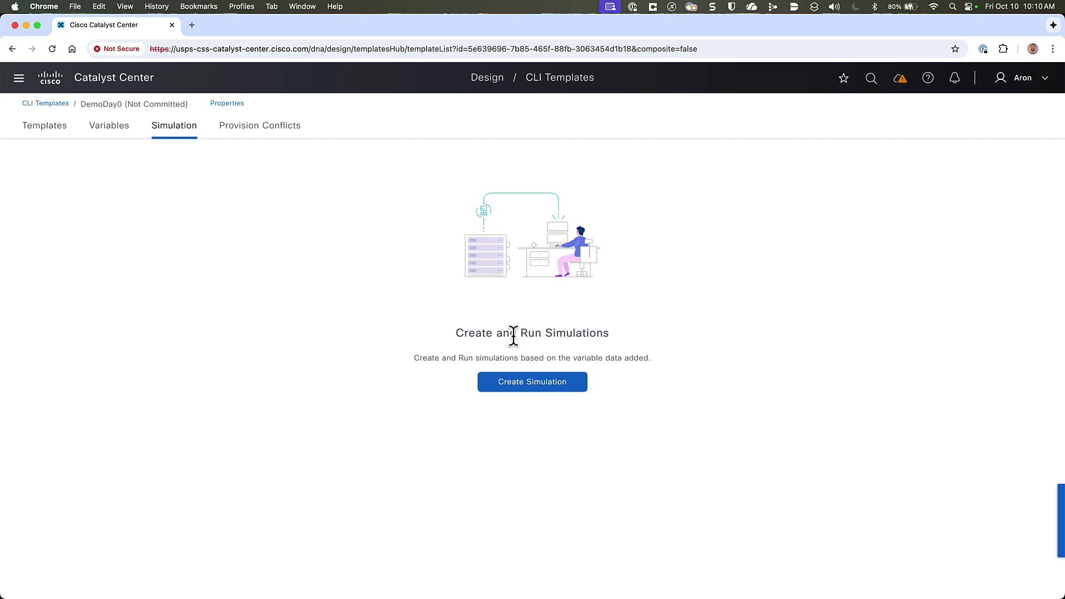
click(537, 384)
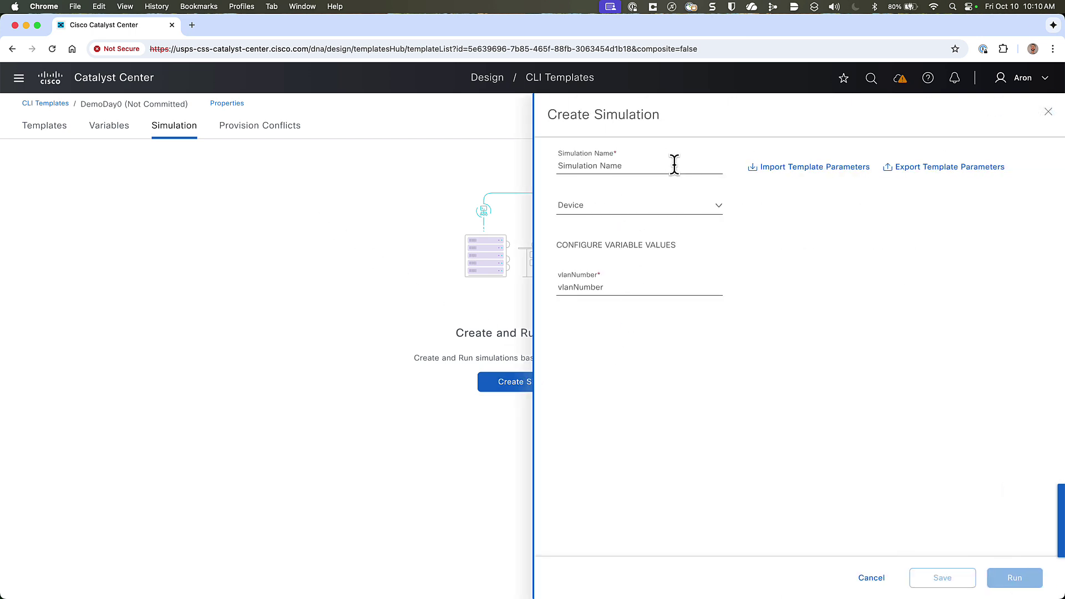
- Name the simulation Test, target EdgeSW1.cisco.com (172.16.2.2), and set vlanNumber to 10
click(639, 164)
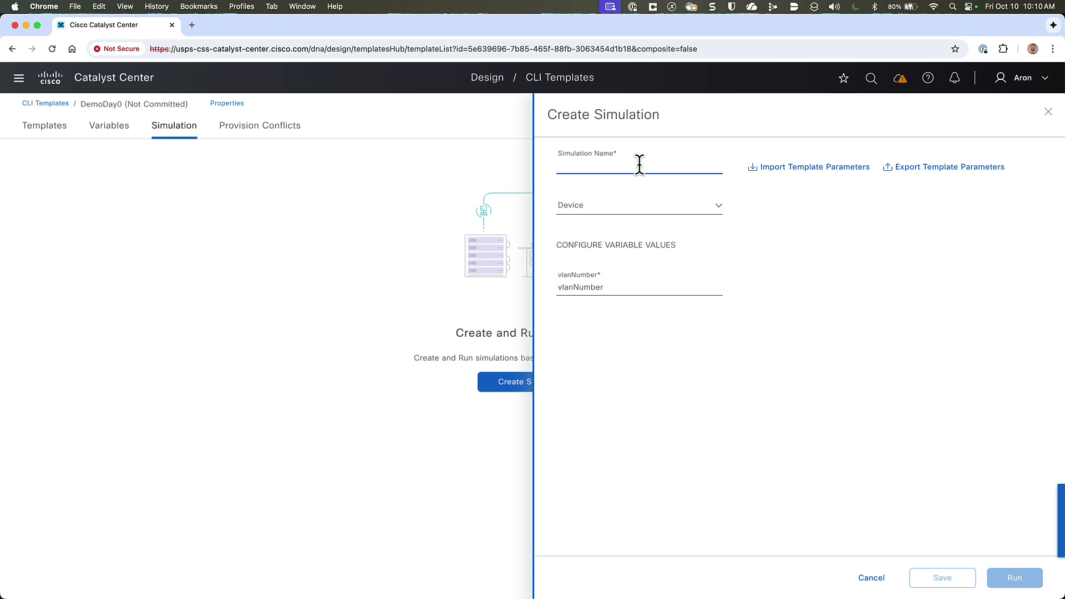
text(Test)
click(641, 205)
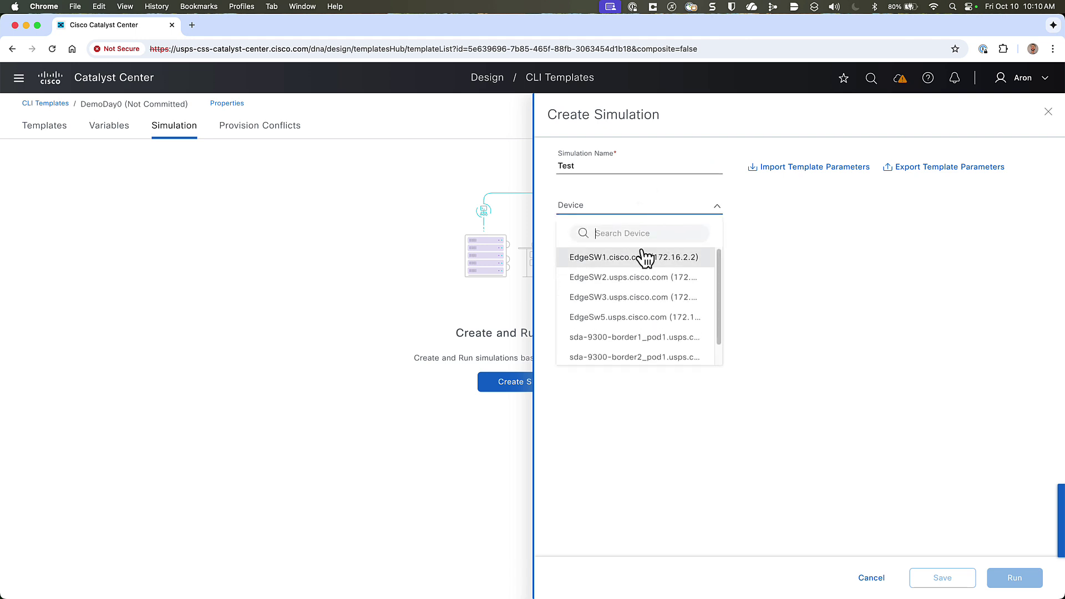
click(644, 258)
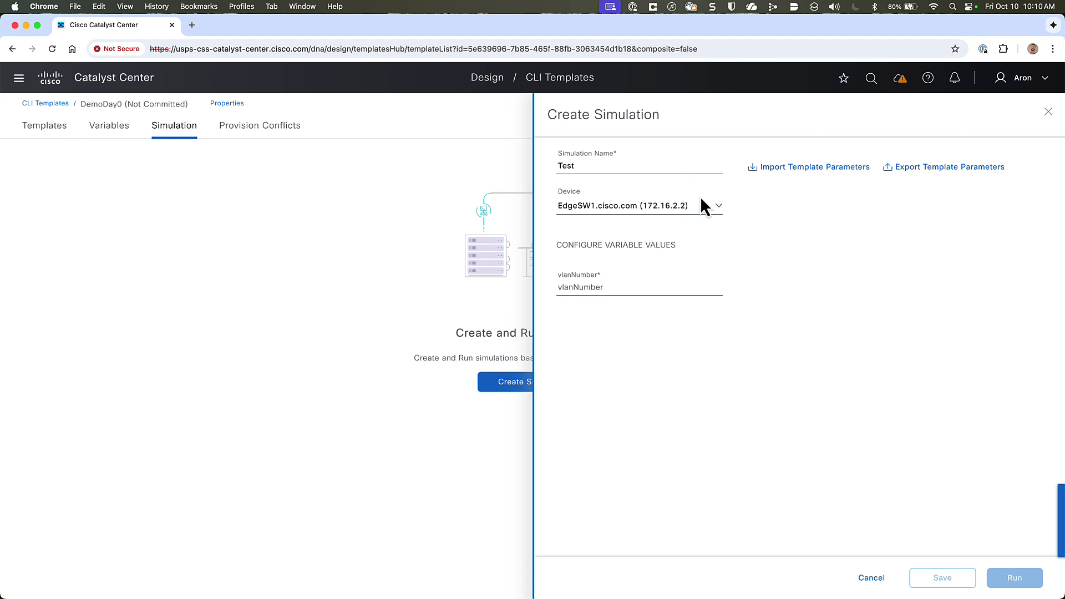
click(608, 283)
text(10)
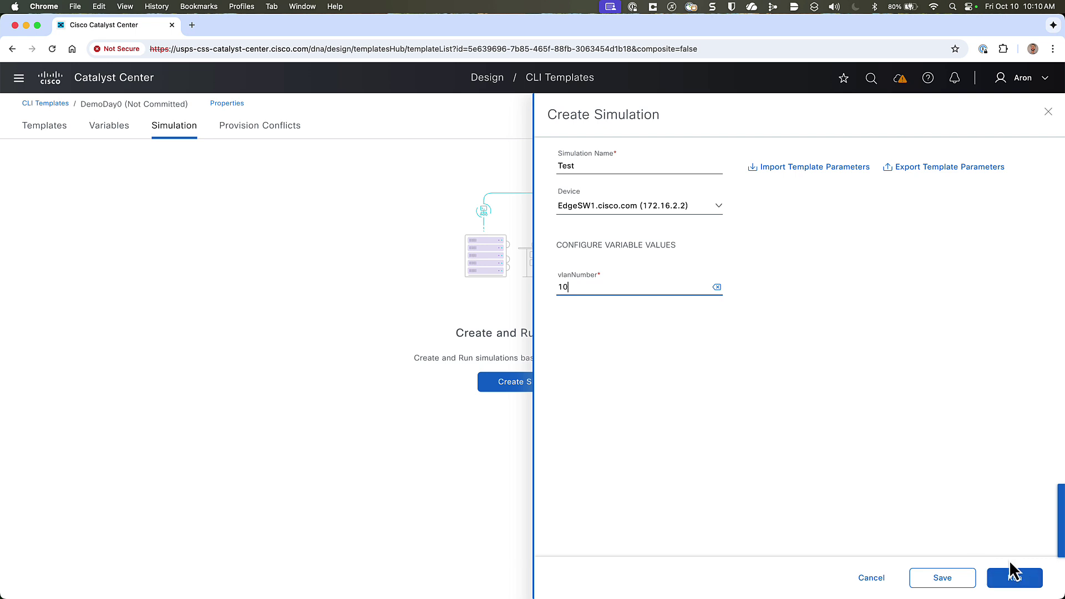
double_click(557, 283)
- Run the Test simulation and check it renders hostname DemoSwitch and vlan 10
click(1014, 583)
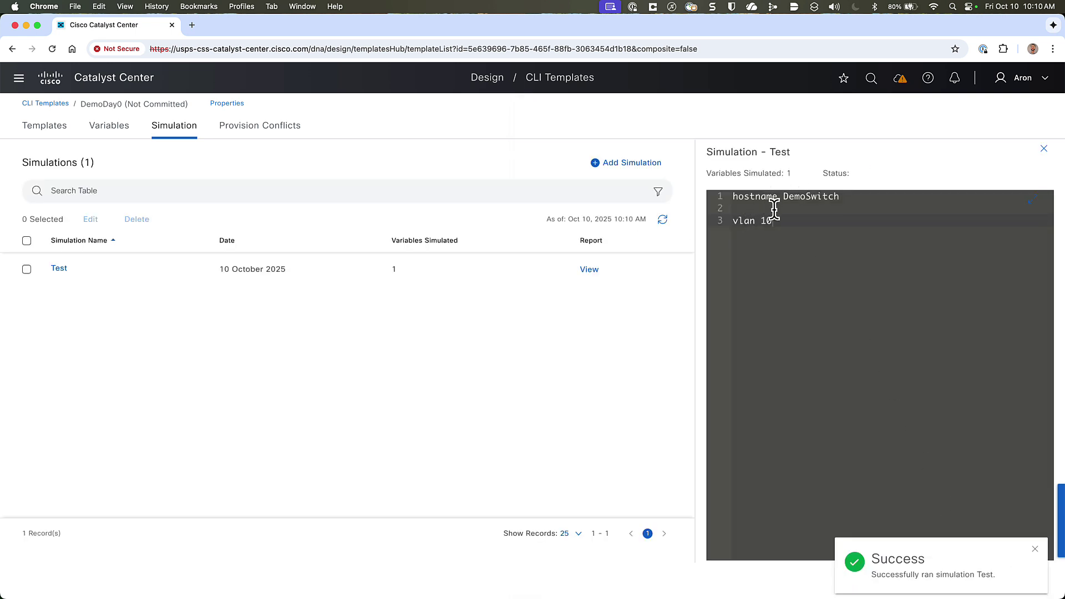
drag(768, 220, 722, 191)
click(784, 218)
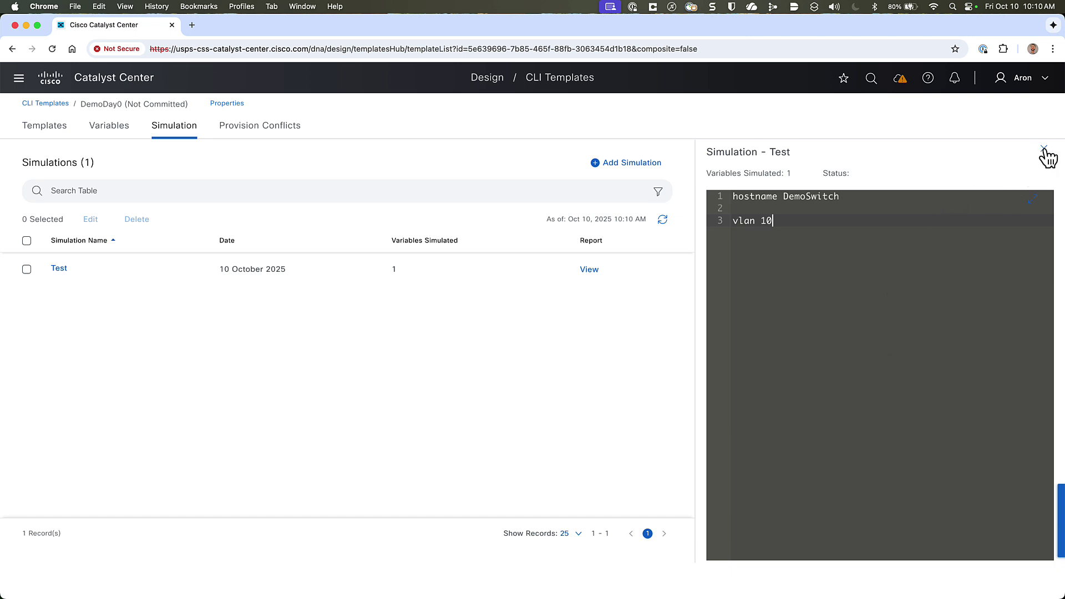
click(1044, 150)
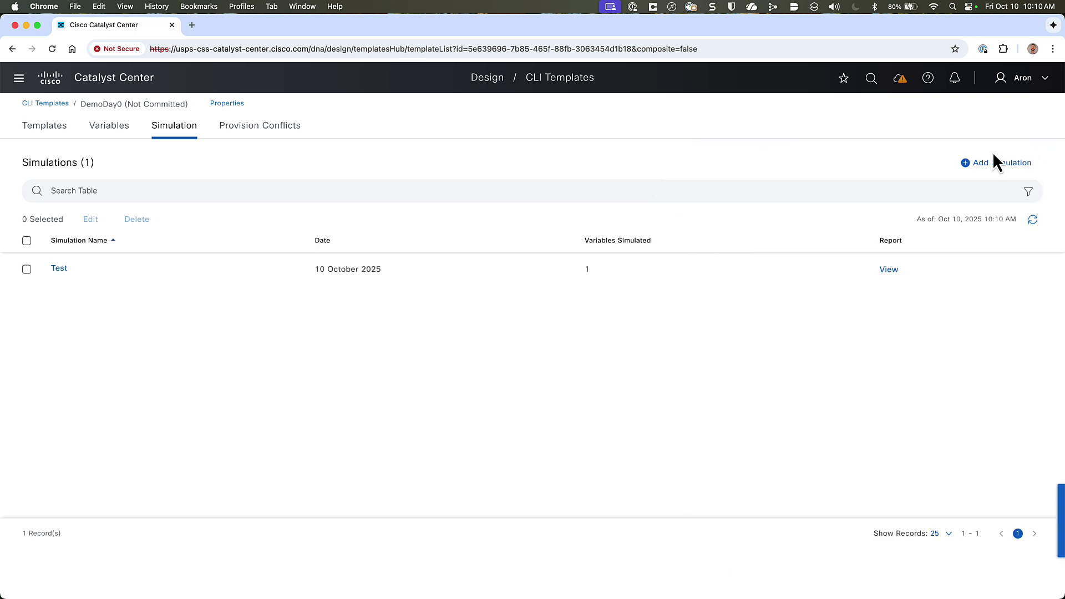
- Commit DemoDay0 from the Templates tab with an empty commit note, creating version 1
click(51, 125)
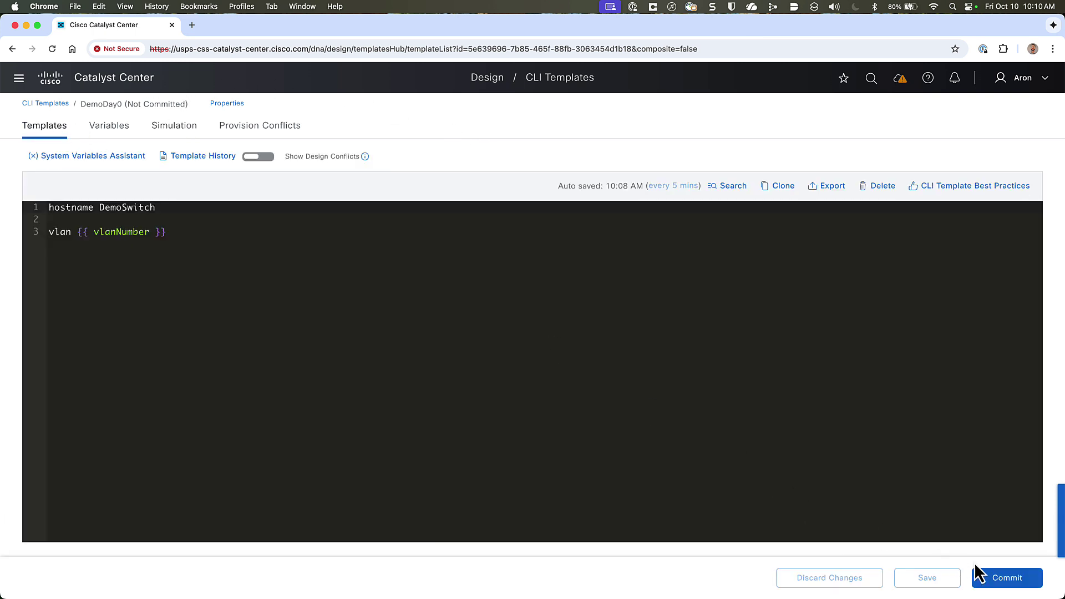
click(1007, 578)
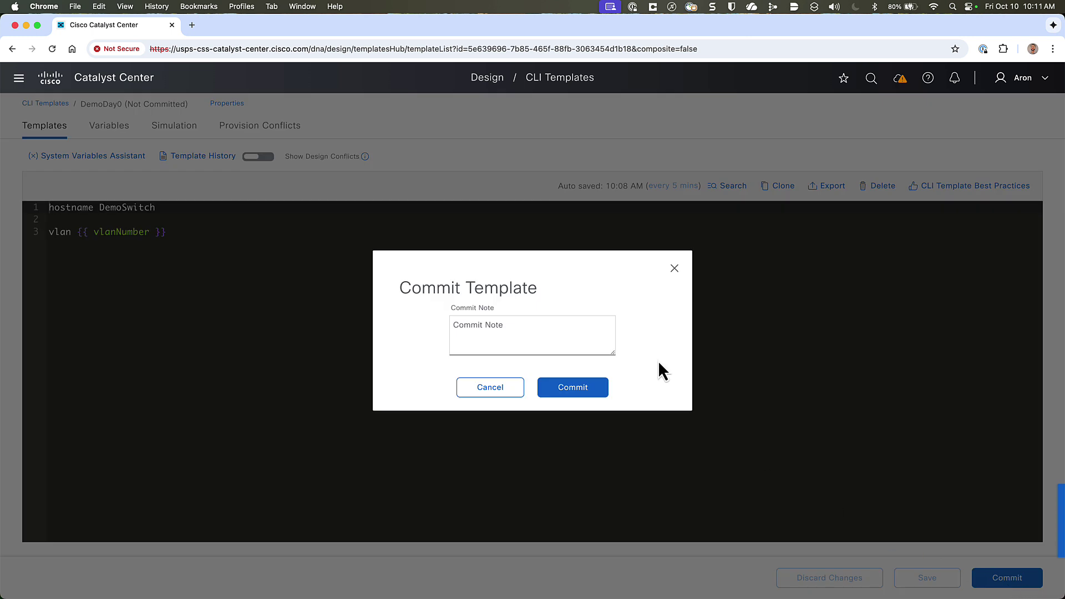
click(534, 336)
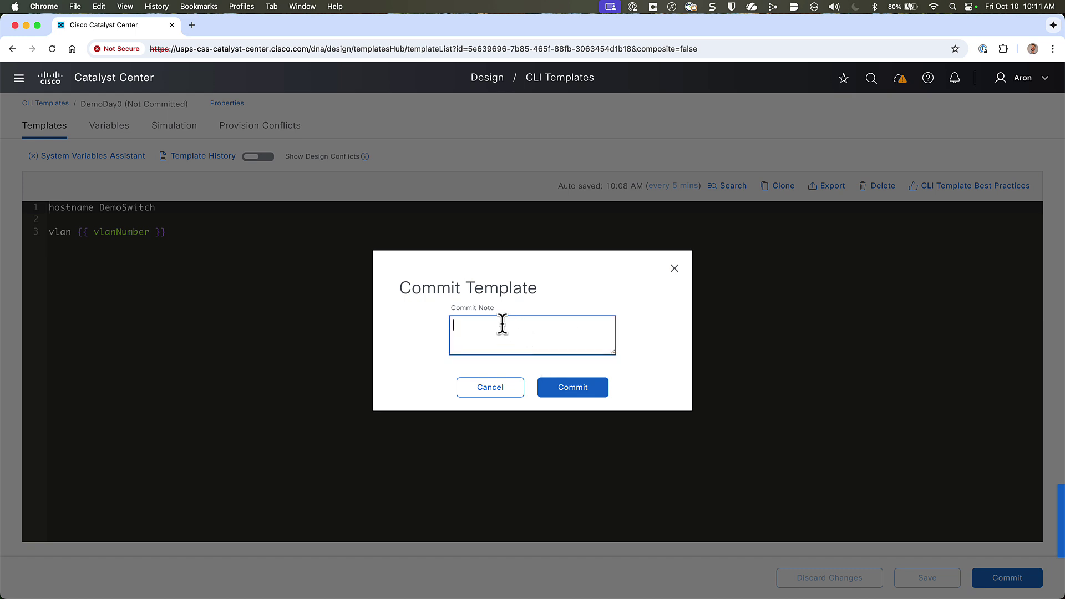
click(568, 392)
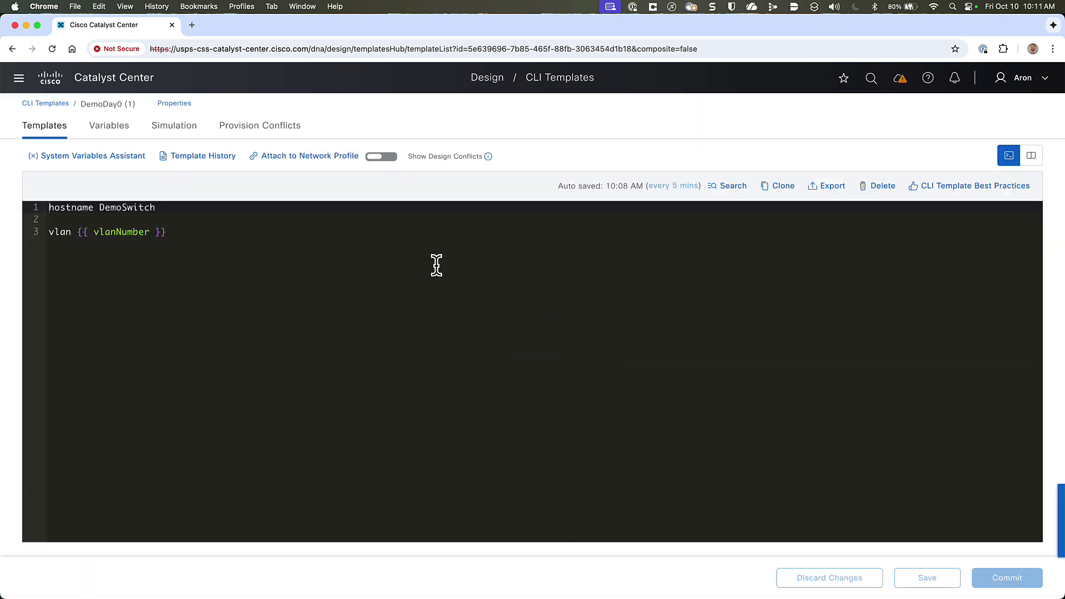
- Back in CLI Templates, filter the list to DemoDay0 using the recent search DemoDay
click(45, 104)
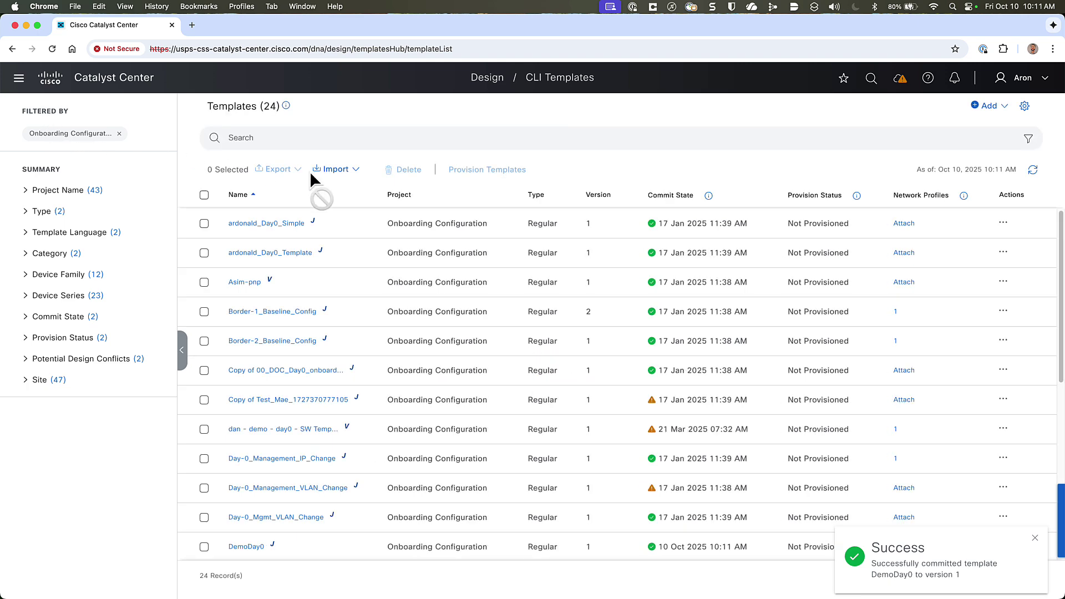
click(359, 141)
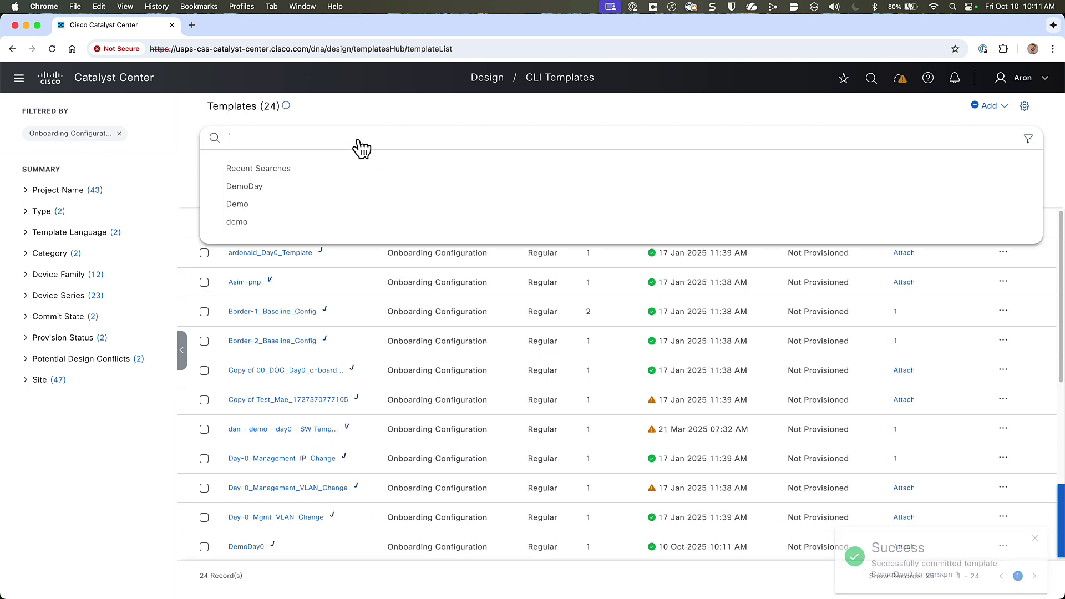
click(263, 187)
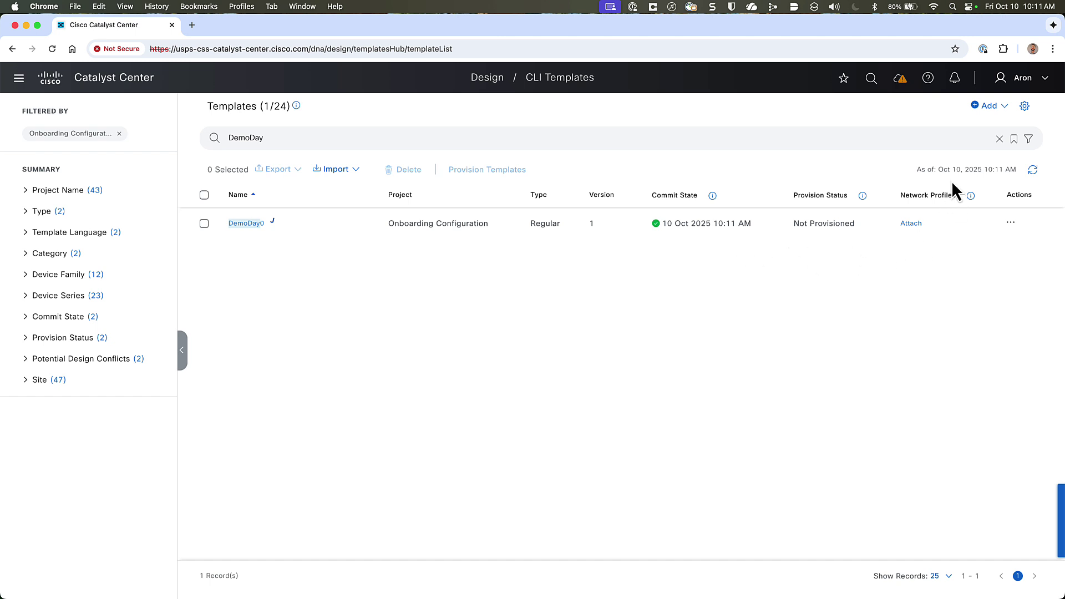
click(1010, 222)
click(1020, 314)
- Attach DemoDay0 to Demo_Switching as Day 0, save, and confirm the profile attachment
click(912, 225)
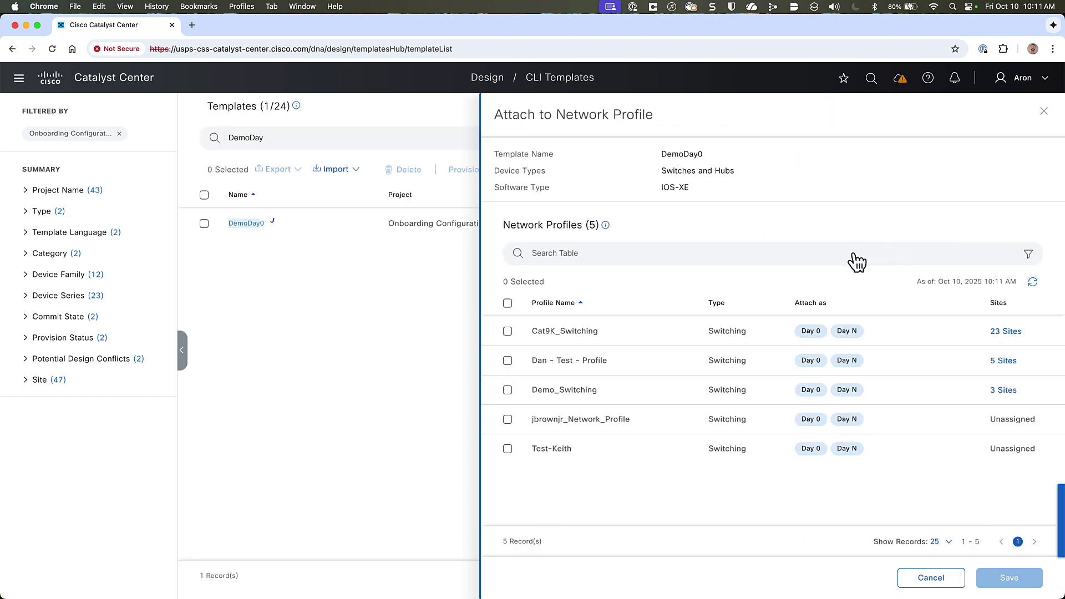
click(507, 390)
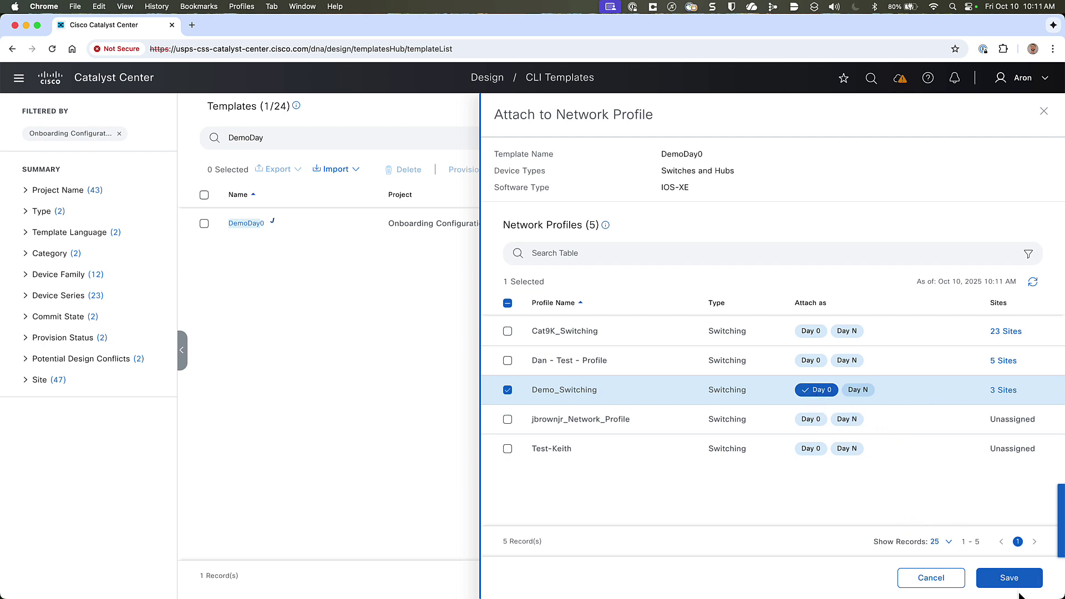
click(1010, 578)
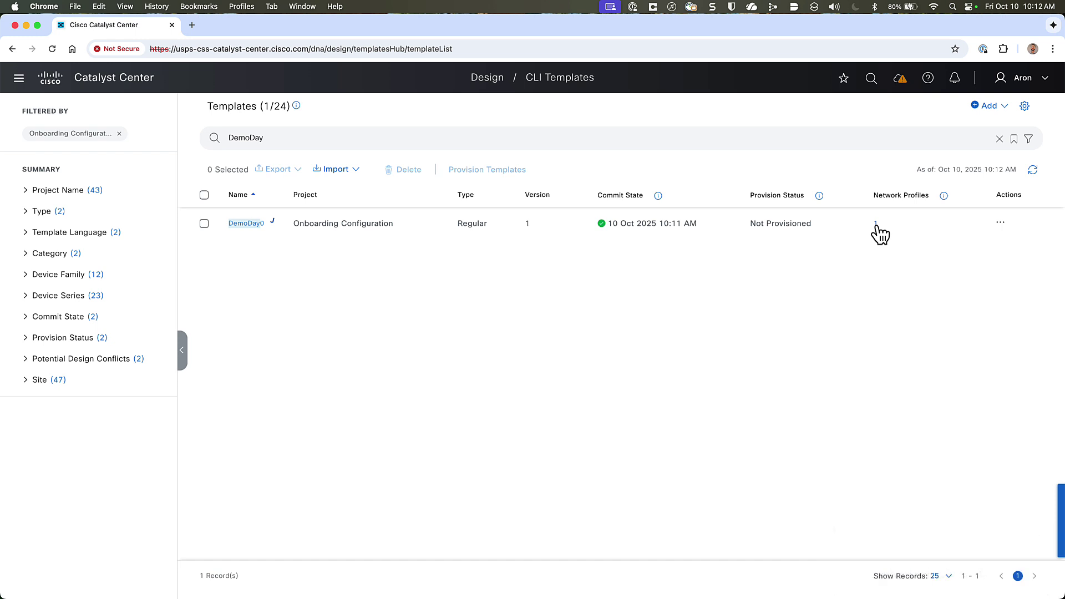
click(876, 224)
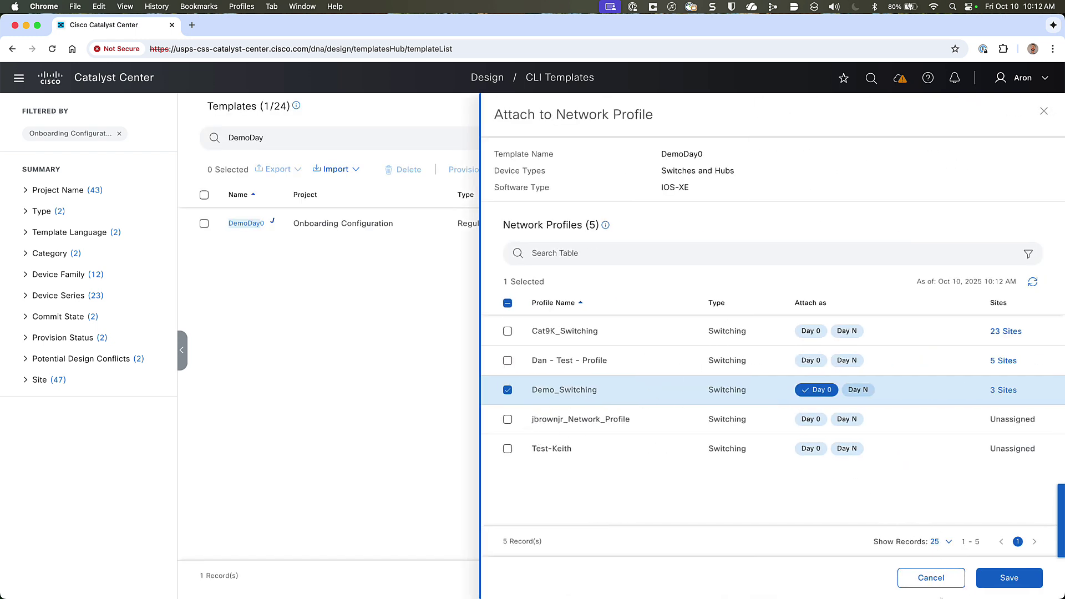
mouse_move(1007, 395)
click(931, 579)
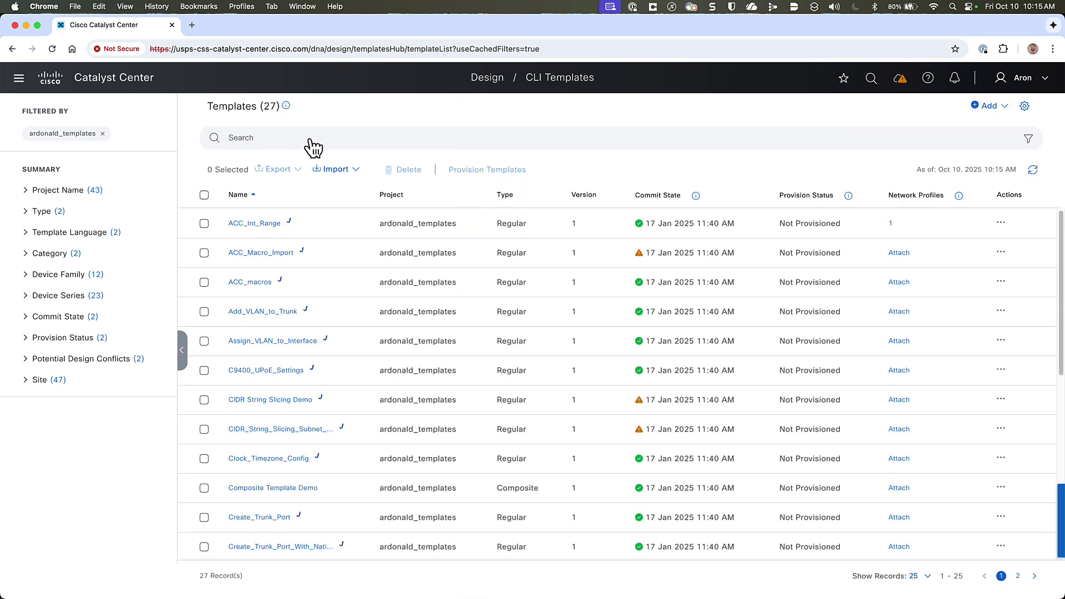